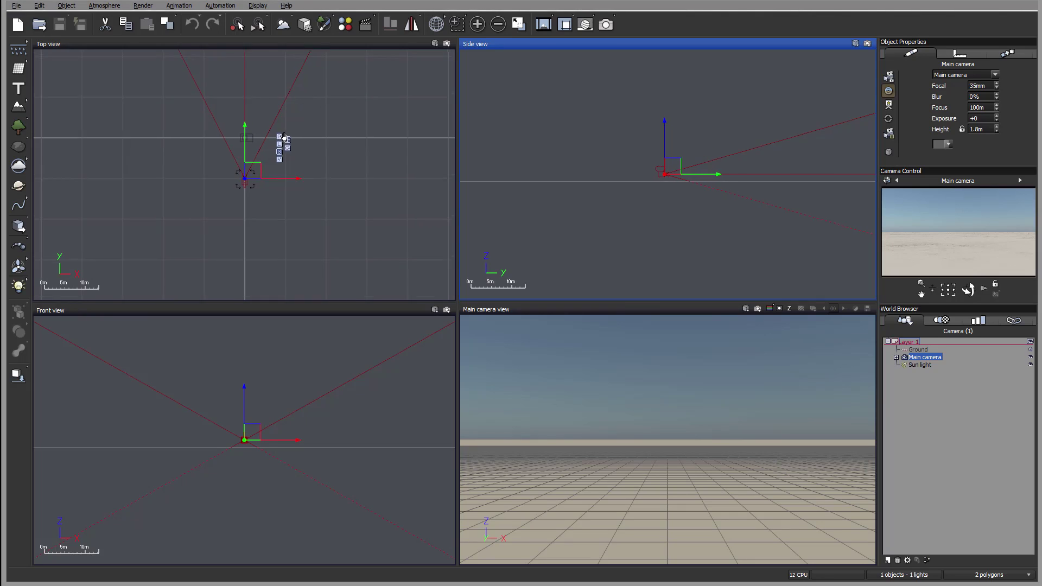
# Make the Top view active, look through the Object commands menu, then deselect the camera
pyautogui.click(287, 149)
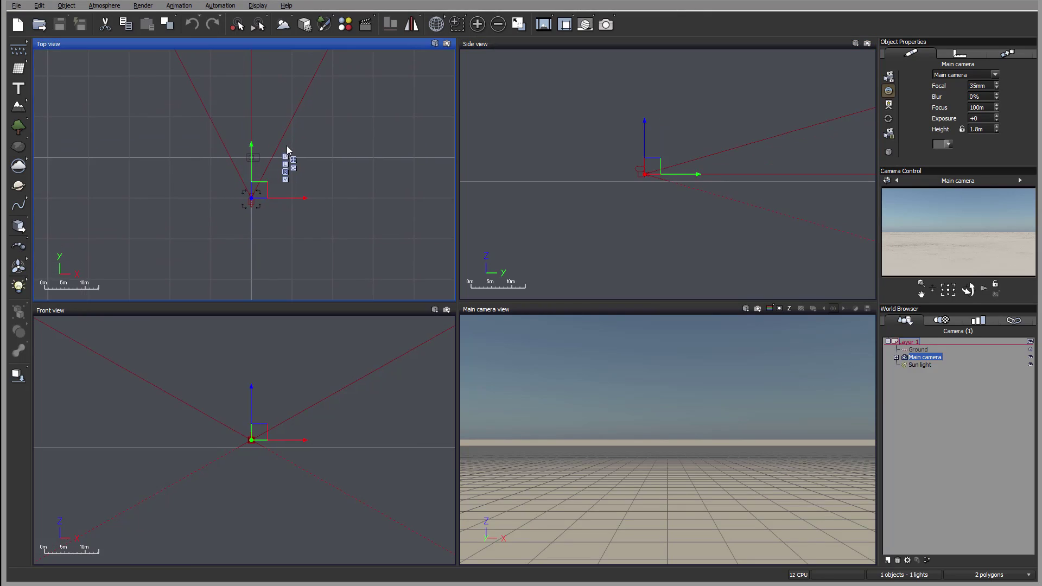
pyautogui.click(24, 68)
pyautogui.click(60, 8)
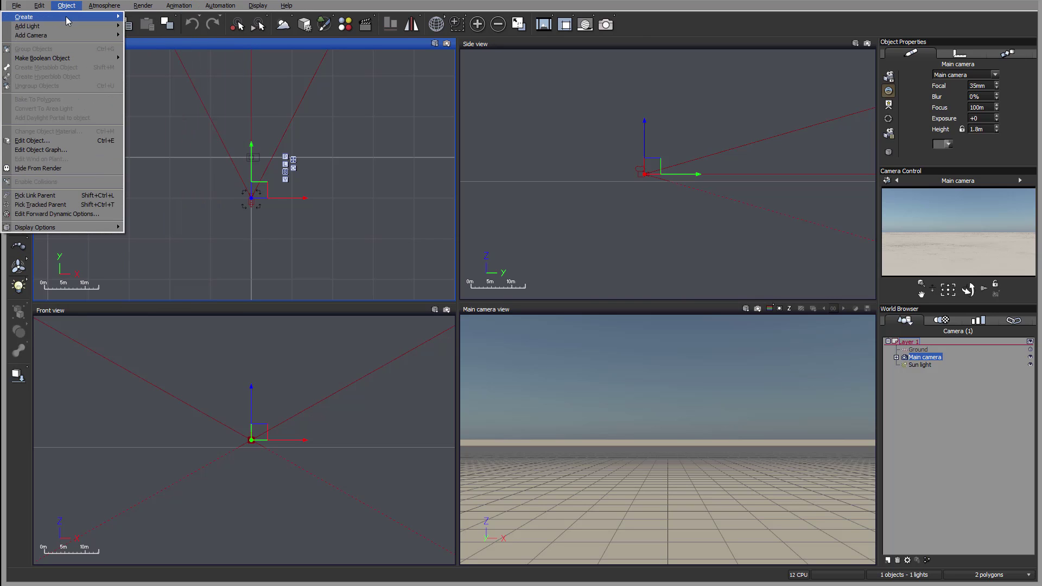
pyautogui.moveTo(71, 17)
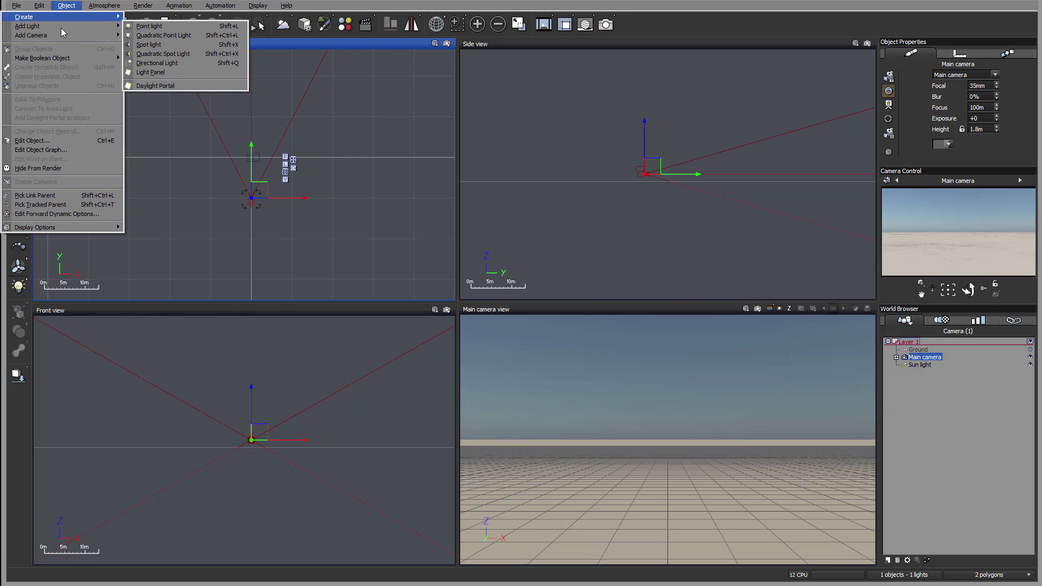
pyautogui.click(26, 432)
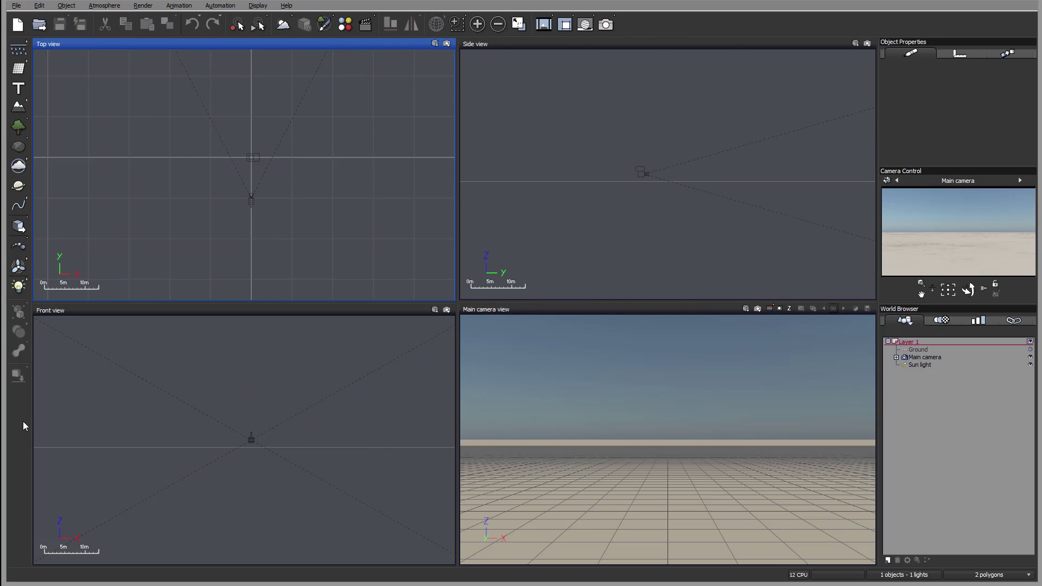
# Pick Alpha Plane from the primitives flyout, then reopen the flyout
pyautogui.click(27, 65)
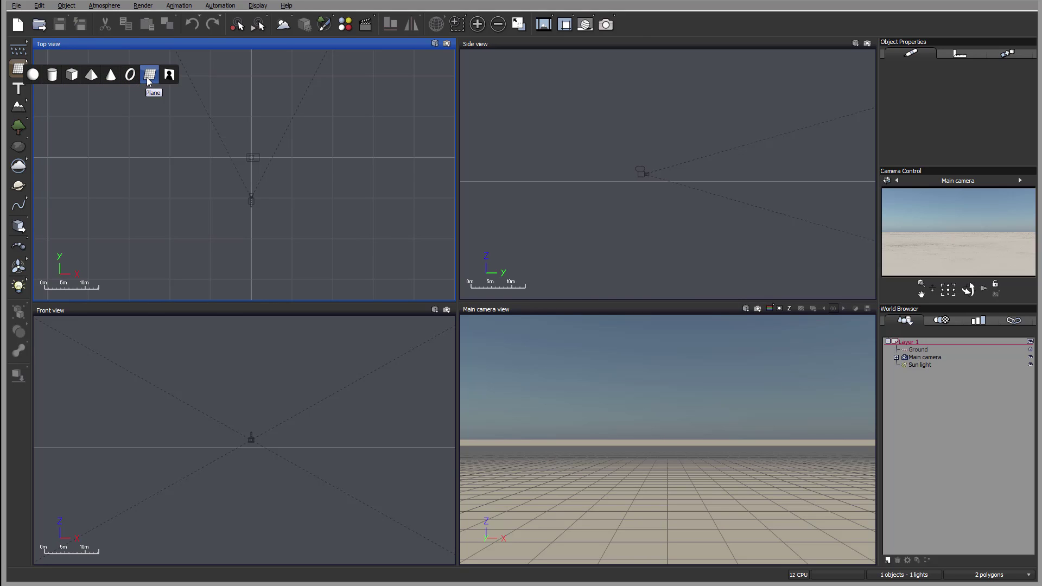
pyautogui.click(174, 82)
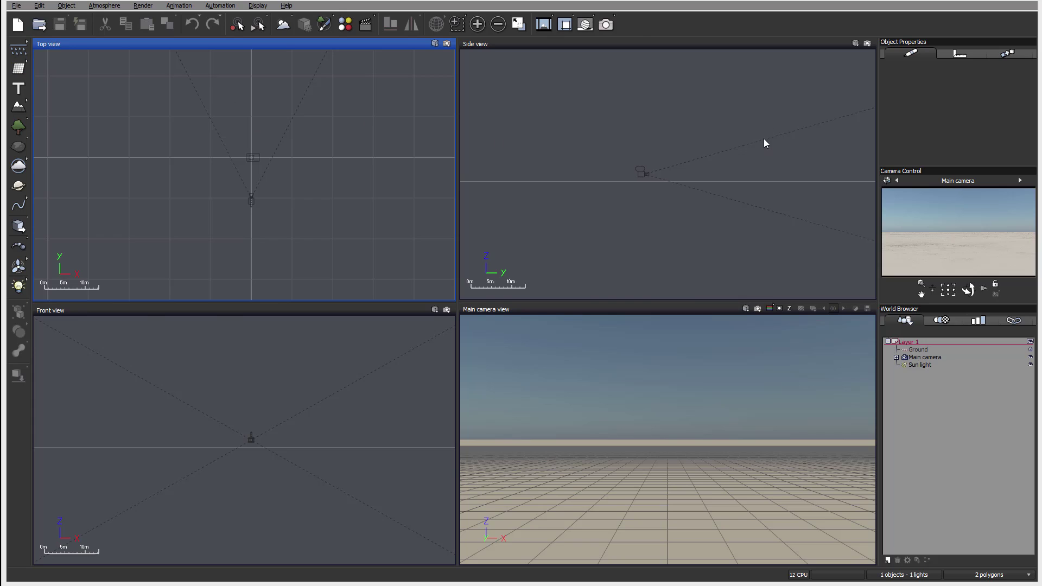
pyautogui.click(24, 65)
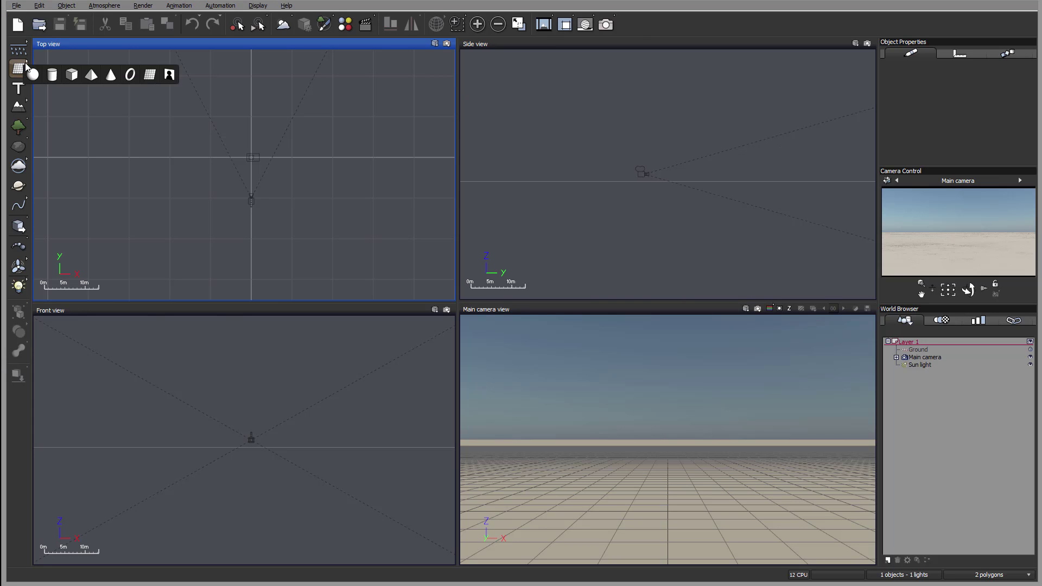
# Add a sphere flattened into a low dome and a torus raised to stand on it
pyautogui.click(33, 75)
pyautogui.click(678, 172)
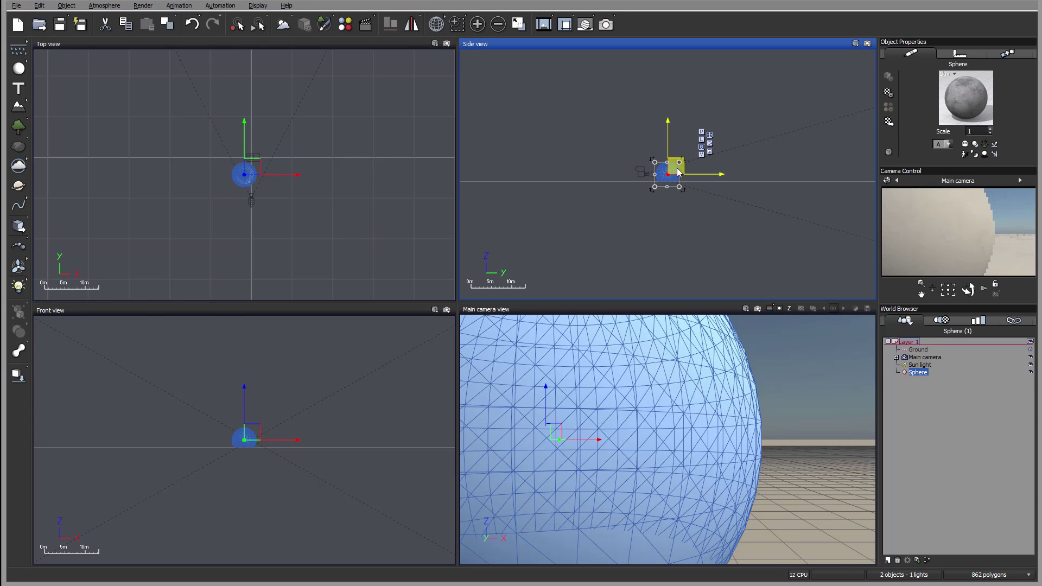
pyautogui.moveTo(678, 172); pyautogui.dragTo(708, 169)
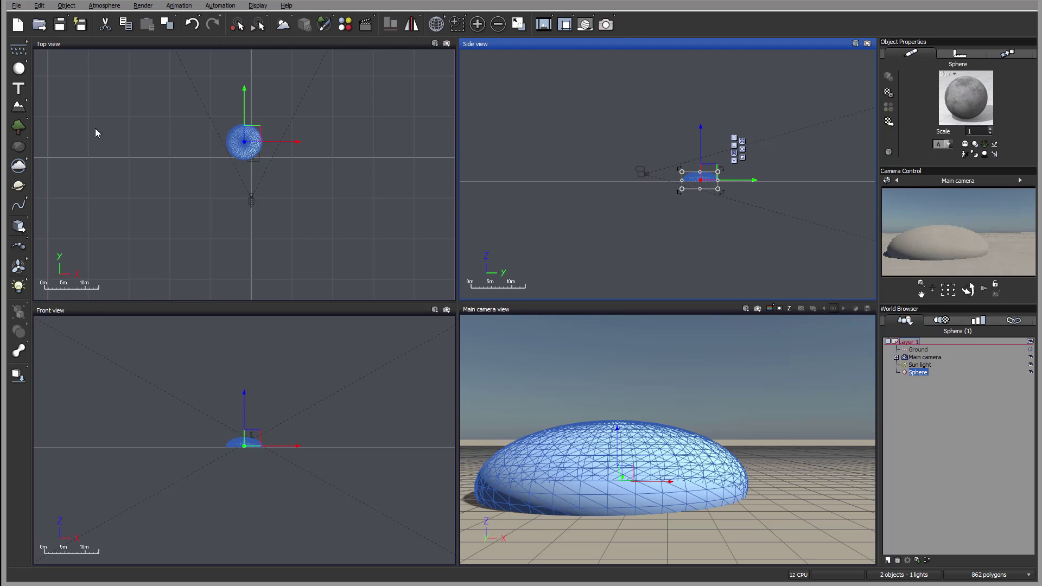
pyautogui.moveTo(27, 65); pyautogui.dragTo(133, 81)
pyautogui.moveTo(674, 157); pyautogui.dragTo(706, 154)
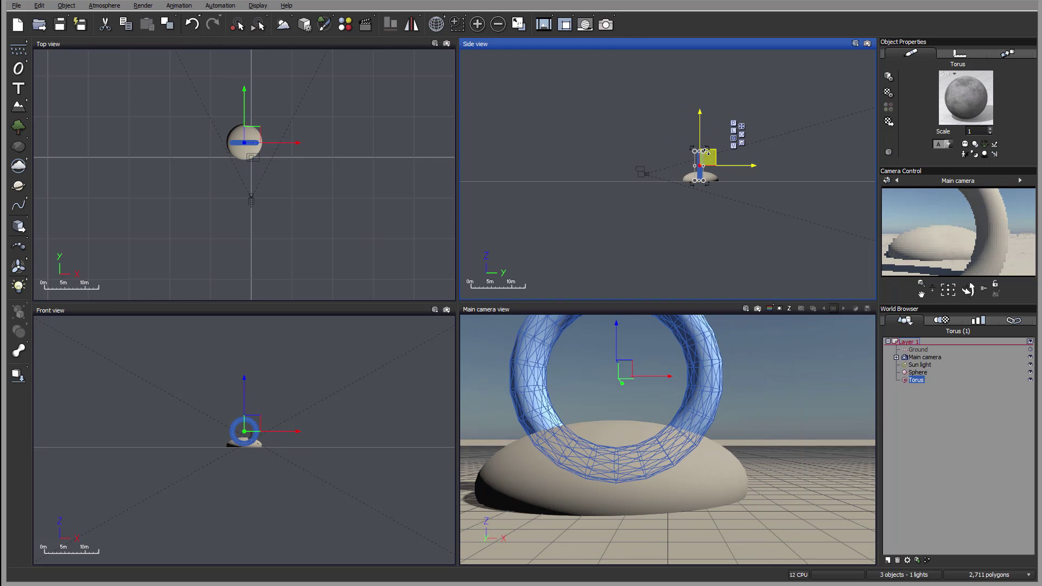
# Select the sphere and torus together and frame them in the main camera
pyautogui.keyDown('ctrl'); pyautogui.click(918, 373); pyautogui.keyUp('ctrl')
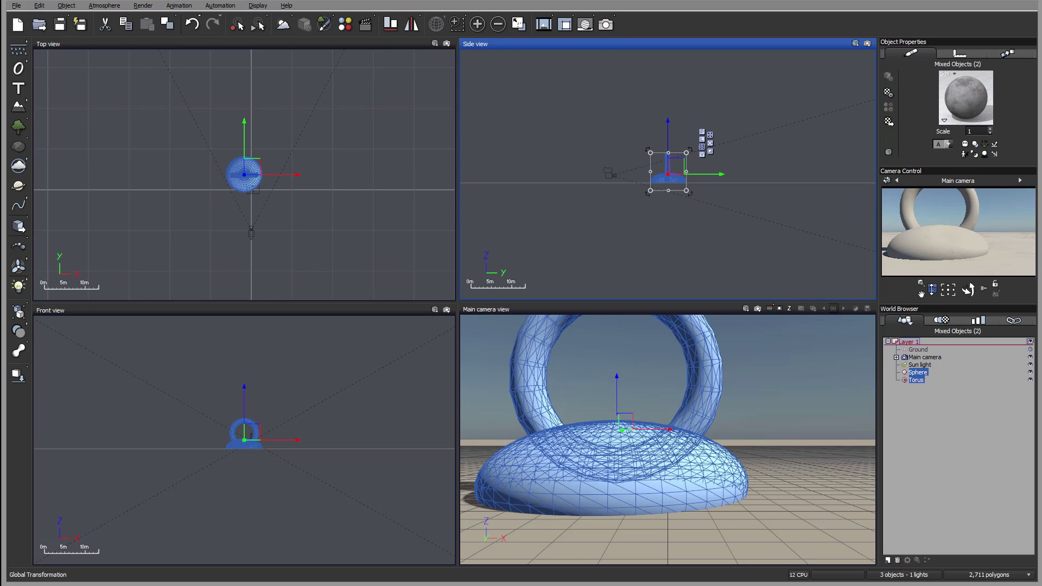
pyautogui.click(932, 288)
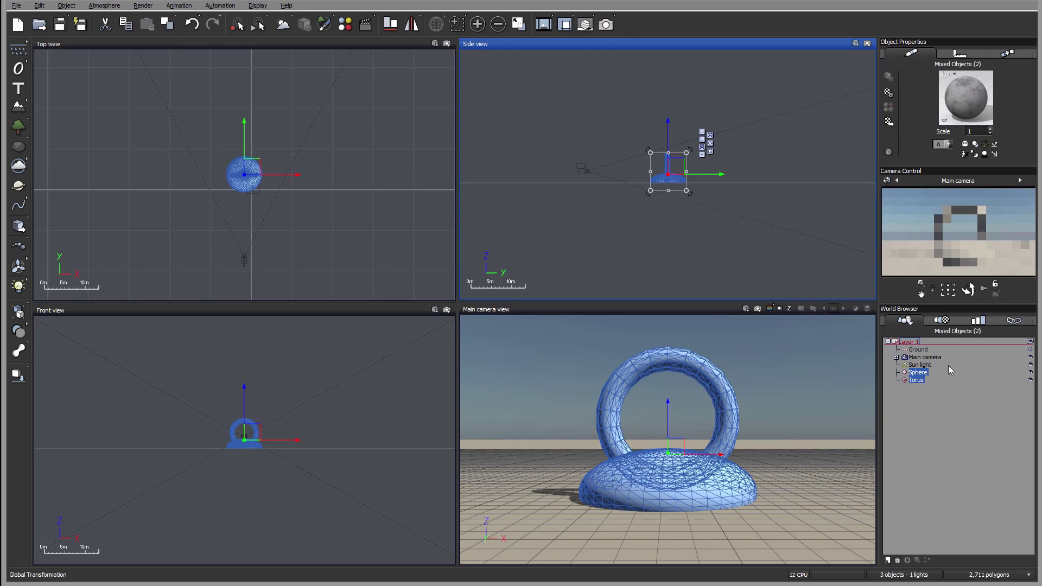
pyautogui.click(931, 358)
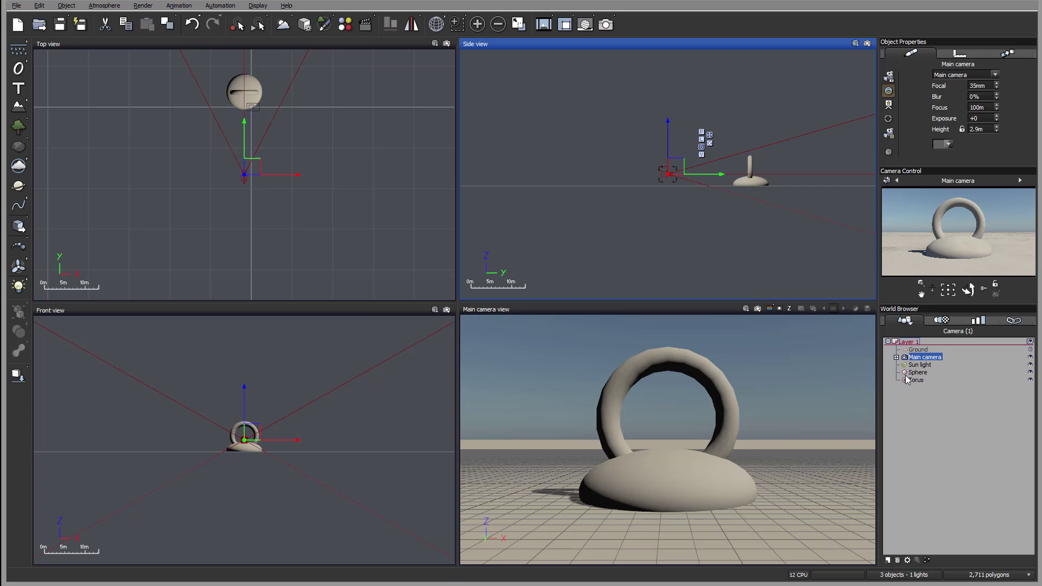
pyautogui.click(925, 373)
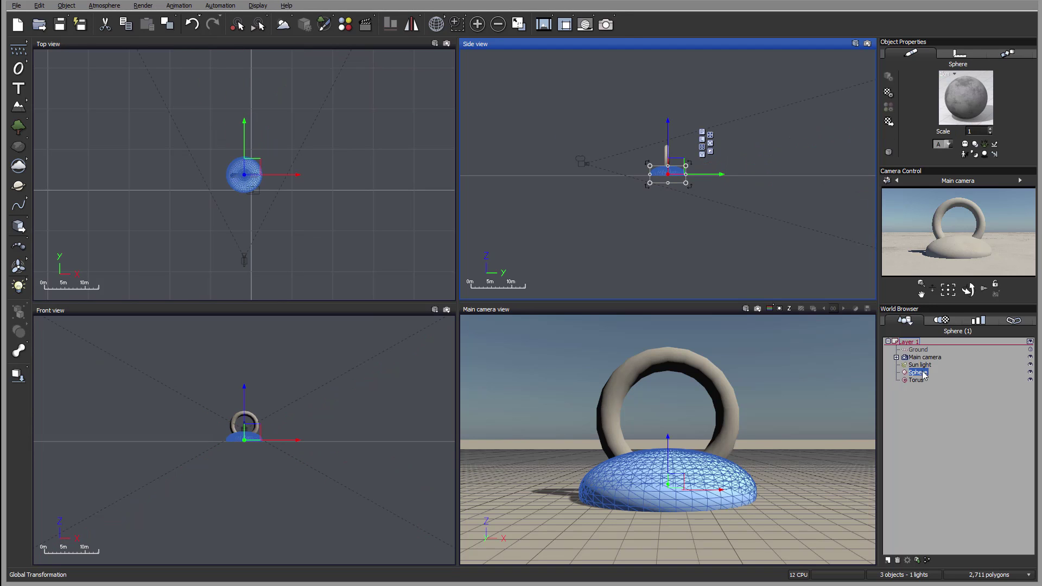
pyautogui.keyDown('ctrl'); pyautogui.click(916, 380); pyautogui.keyUp('ctrl')
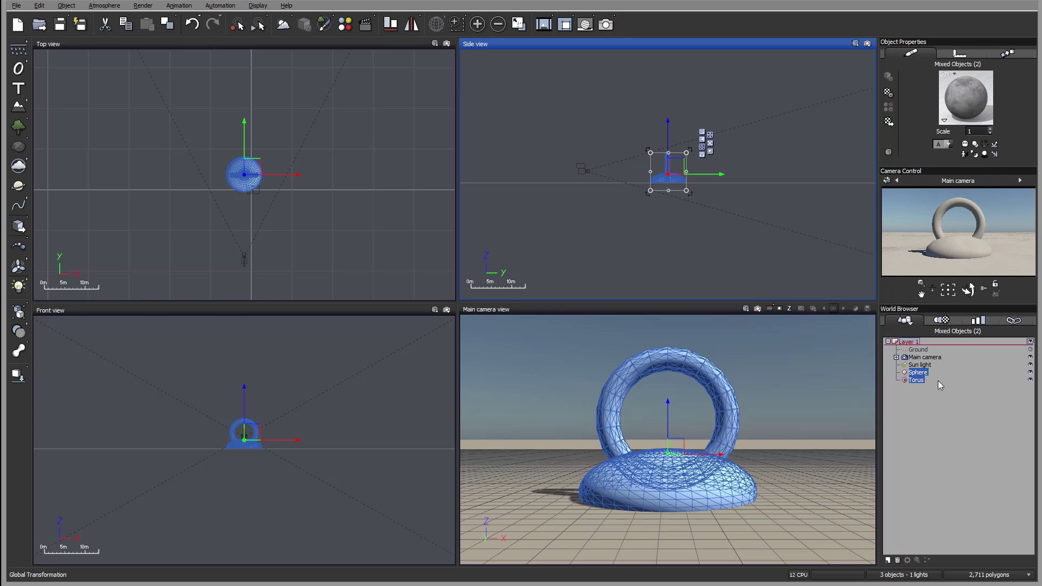
pyautogui.click(19, 68)
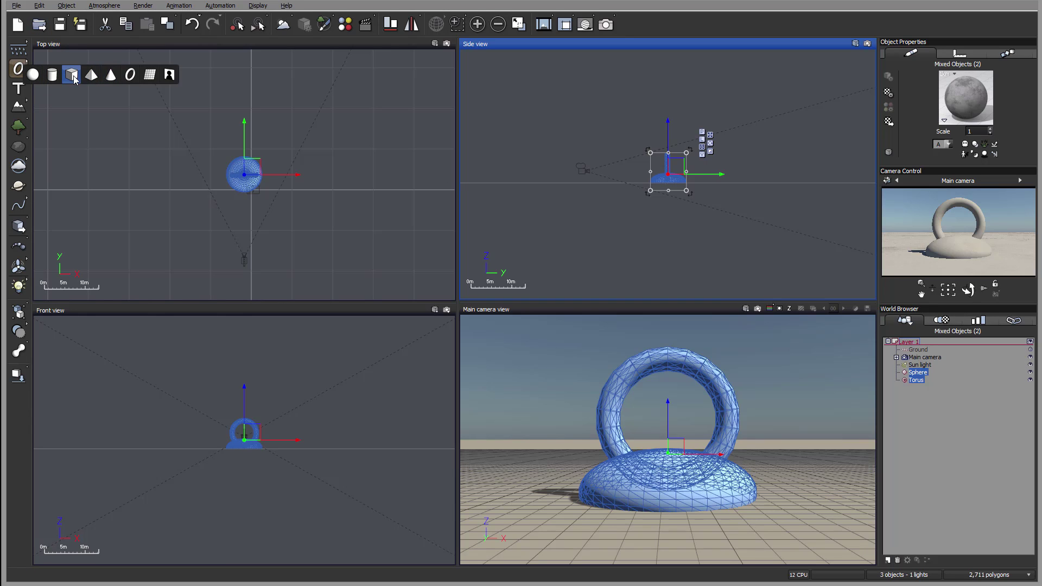
# Add a cube, flatten it into a thin slab, and lift it beside the torus
pyautogui.click(71, 74)
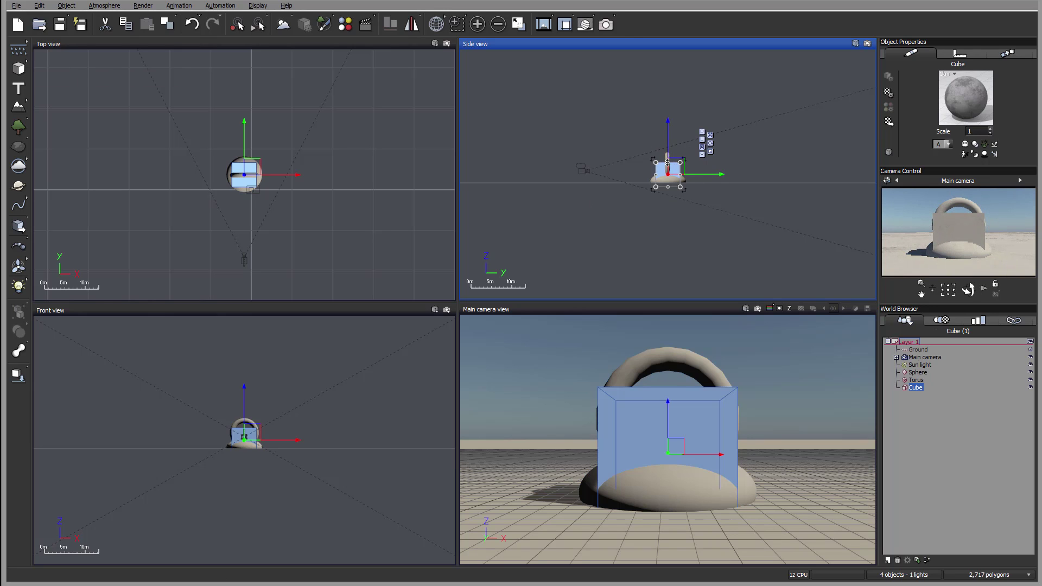
pyautogui.moveTo(666, 158); pyautogui.dragTo(667, 173)
pyautogui.scroll(3, 292, 217)
pyautogui.scroll(2, 292, 217)
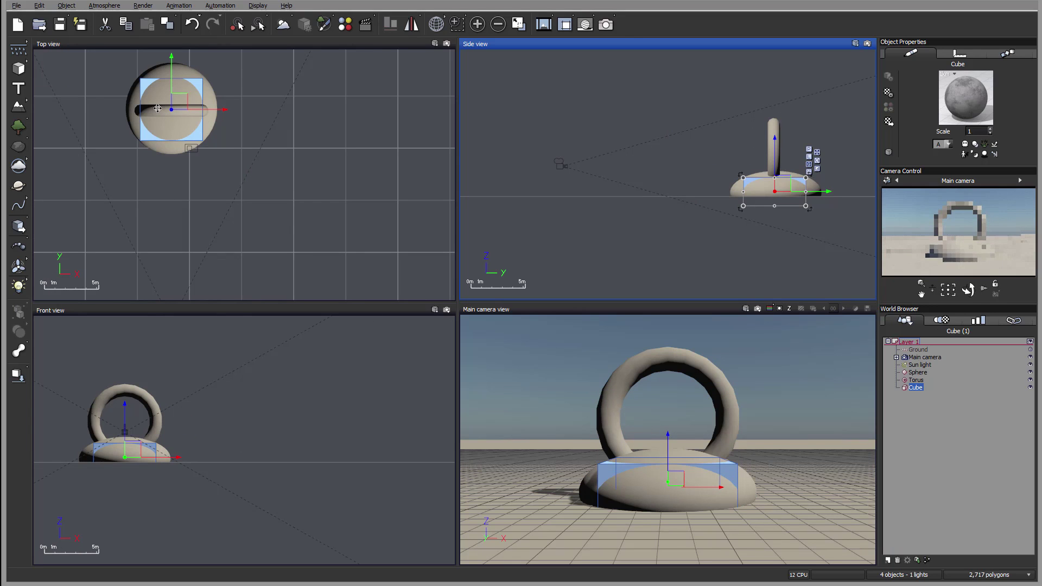
pyautogui.moveTo(171, 111); pyautogui.dragTo(218, 111)
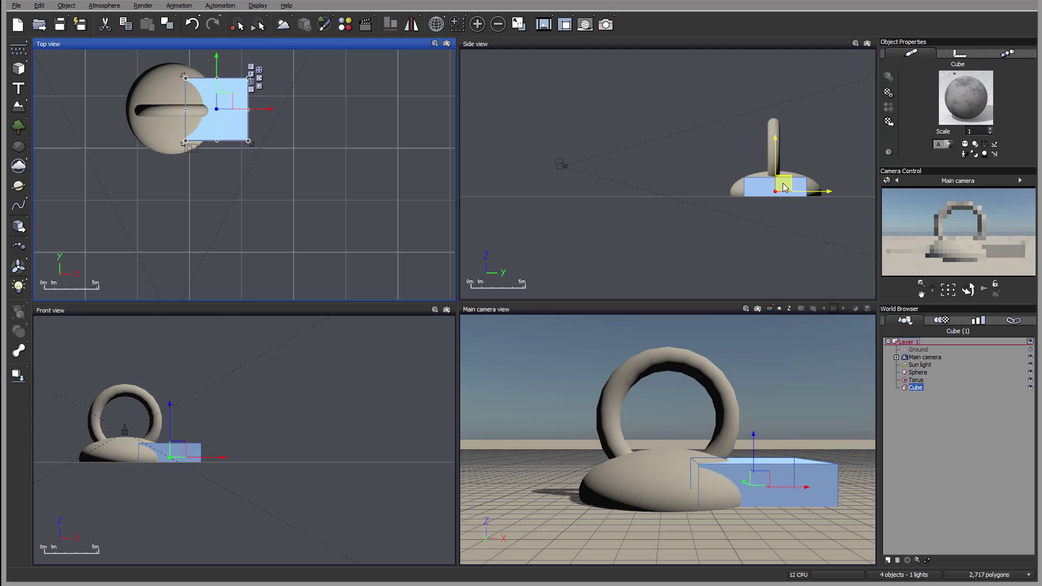
pyautogui.moveTo(777, 178); pyautogui.dragTo(777, 144)
# Tilt the slab in Front view to lean on the ring, then select sphere, torus and cube
pyautogui.click(223, 127)
pyautogui.moveTo(222, 127); pyautogui.dragTo(225, 126)
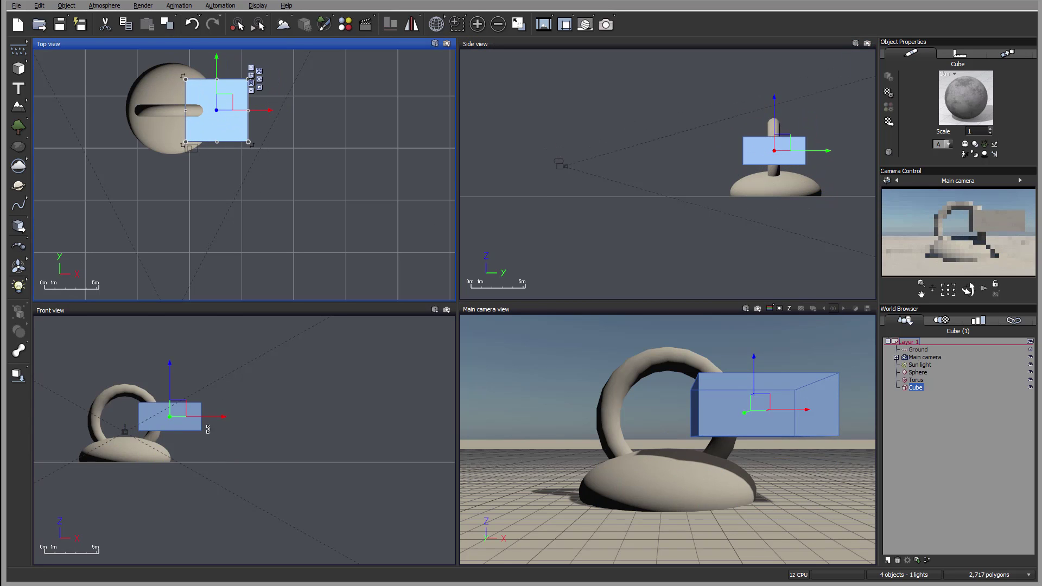
pyautogui.click(207, 431)
pyautogui.moveTo(208, 439); pyautogui.dragTo(197, 457)
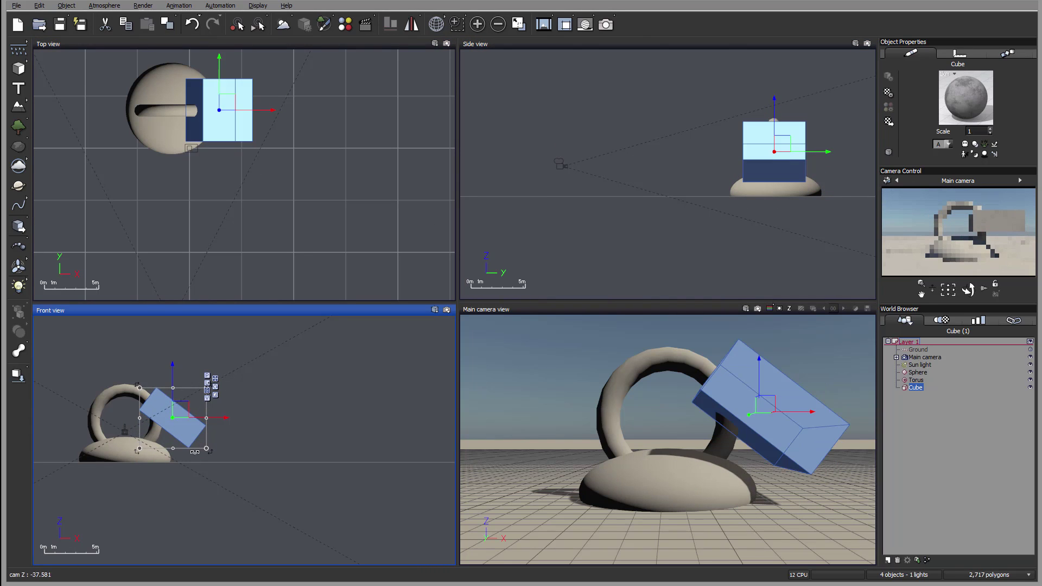
pyautogui.moveTo(177, 408); pyautogui.dragTo(174, 413)
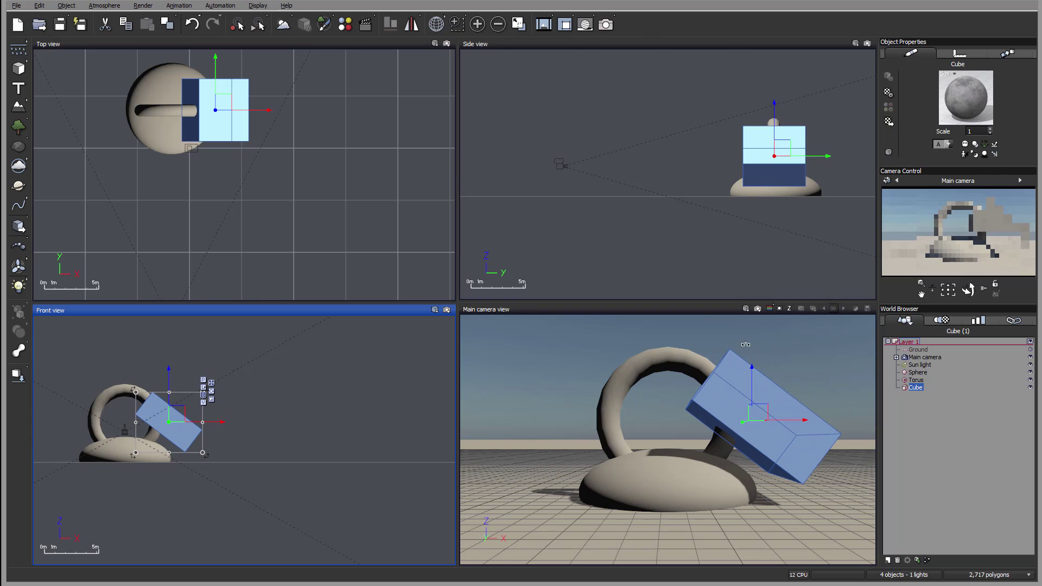
pyautogui.keyDown('shift'); pyautogui.click(923, 372); pyautogui.keyUp('shift')
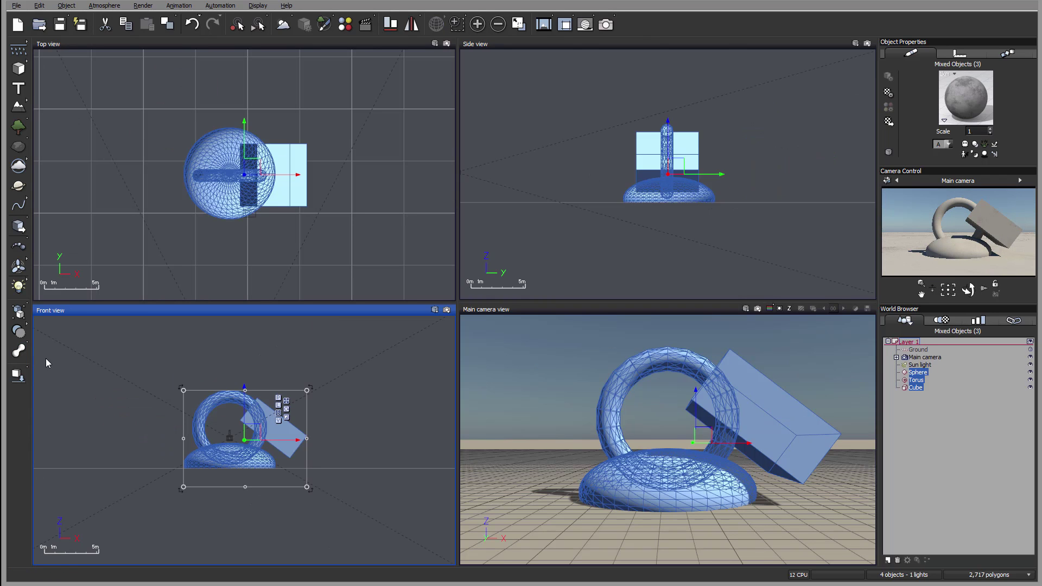
# Merge sphere, torus and cube into one metablob and apply the SmallRocks material
pyautogui.click(18, 350)
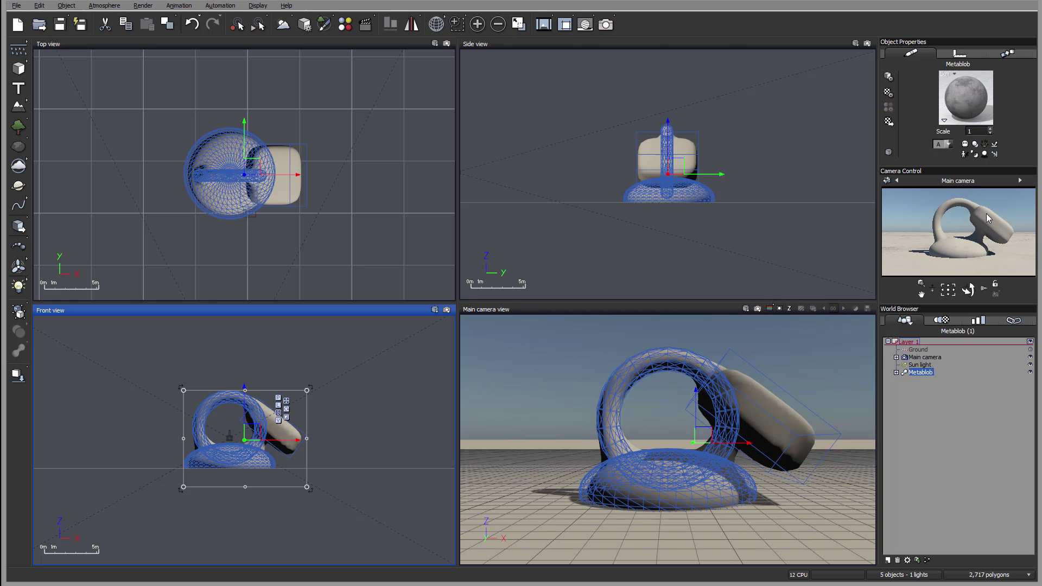
pyautogui.click(890, 123)
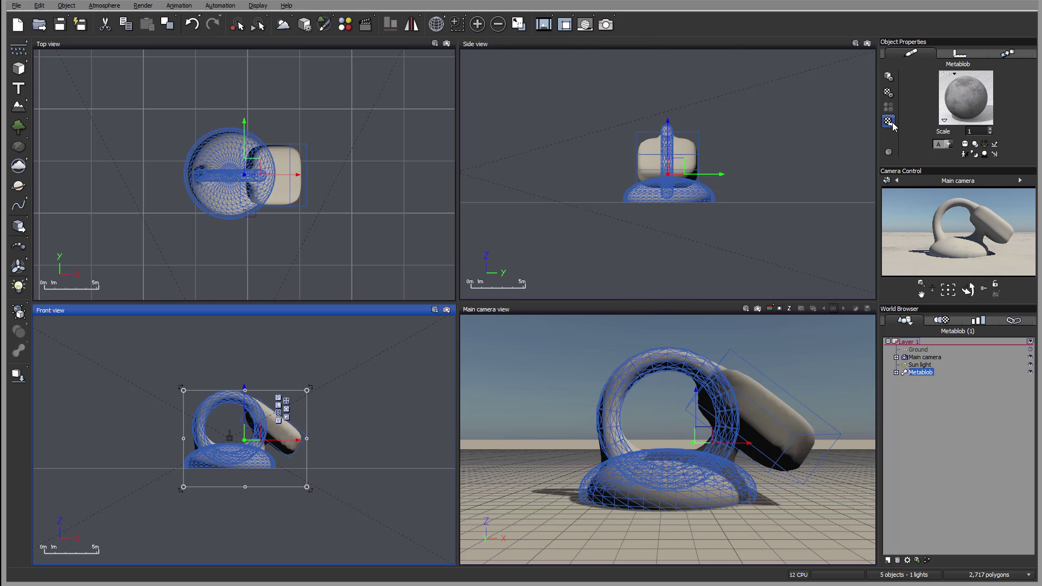
pyautogui.doubleClick(261, 209)
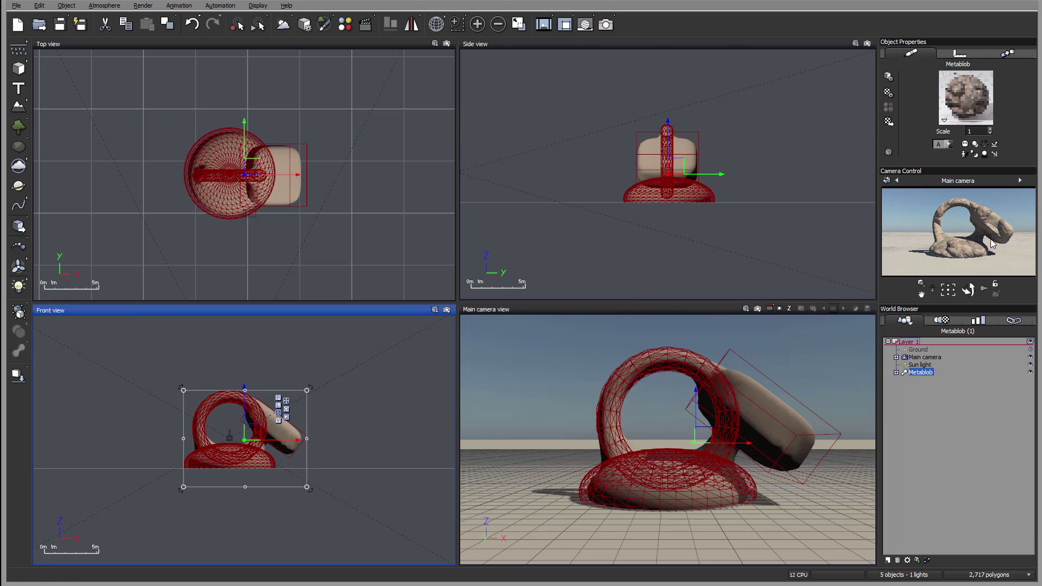
# Reduce the material scale to 0.3 and set the render output to screen
pyautogui.doubleClick(984, 131)
pyautogui.write('0.3')
pyautogui.press('Return')
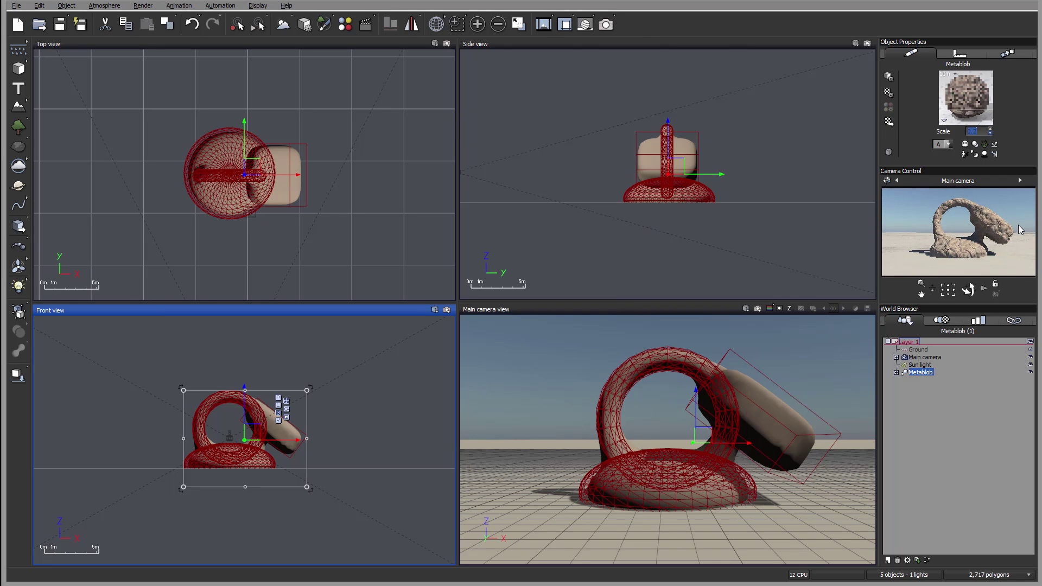
pyautogui.rightClick(605, 24)
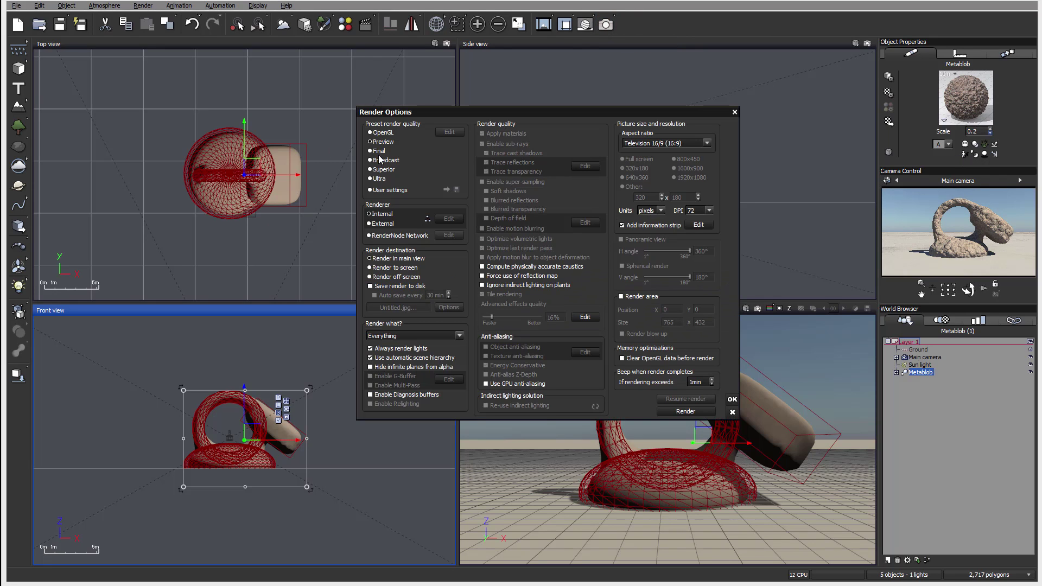
pyautogui.click(396, 268)
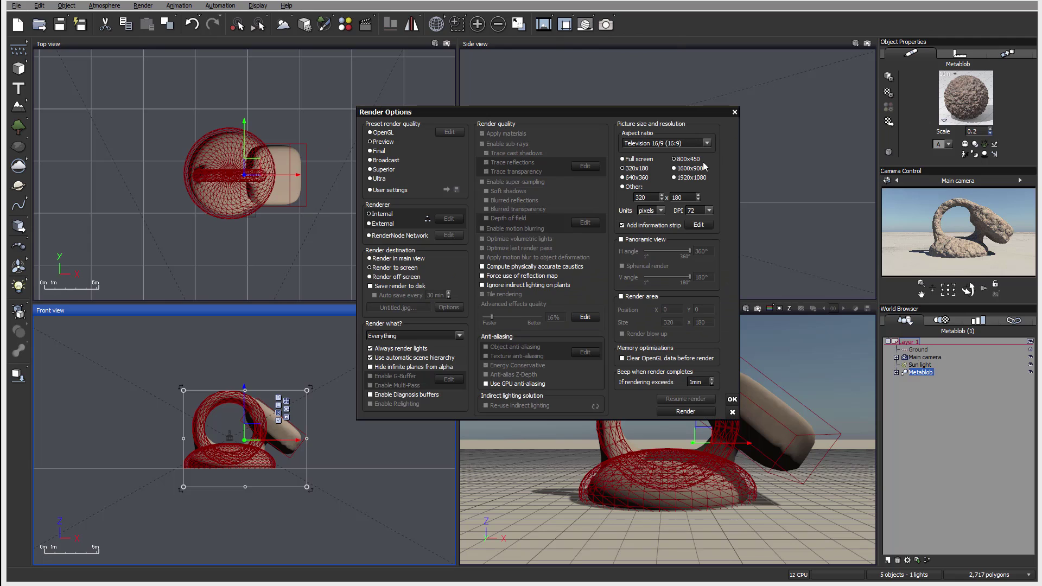
# Render the metablob rock at 800x450, view the image, then close the render display
pyautogui.click(732, 400)
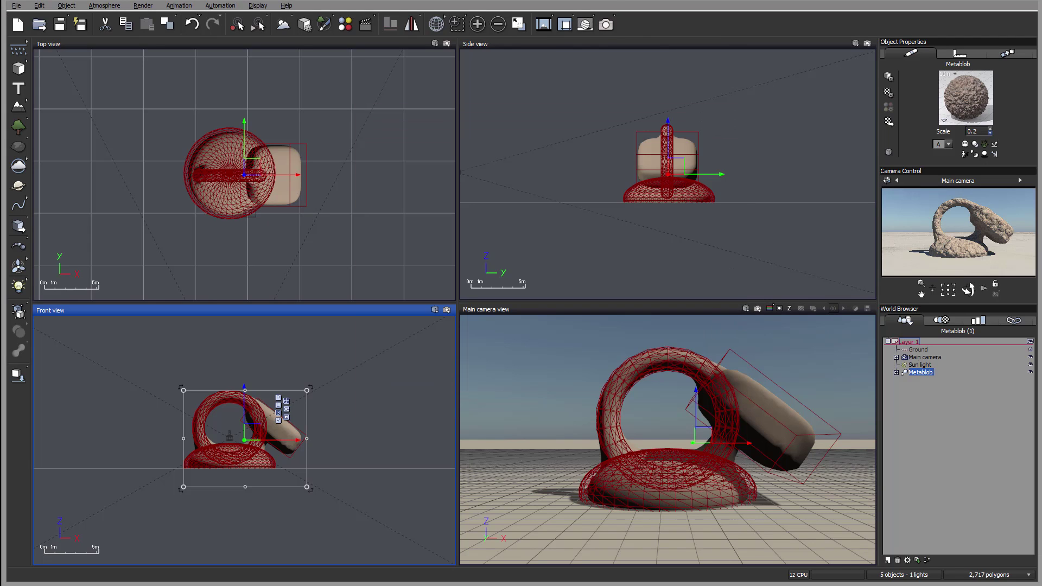
pyautogui.click(605, 25)
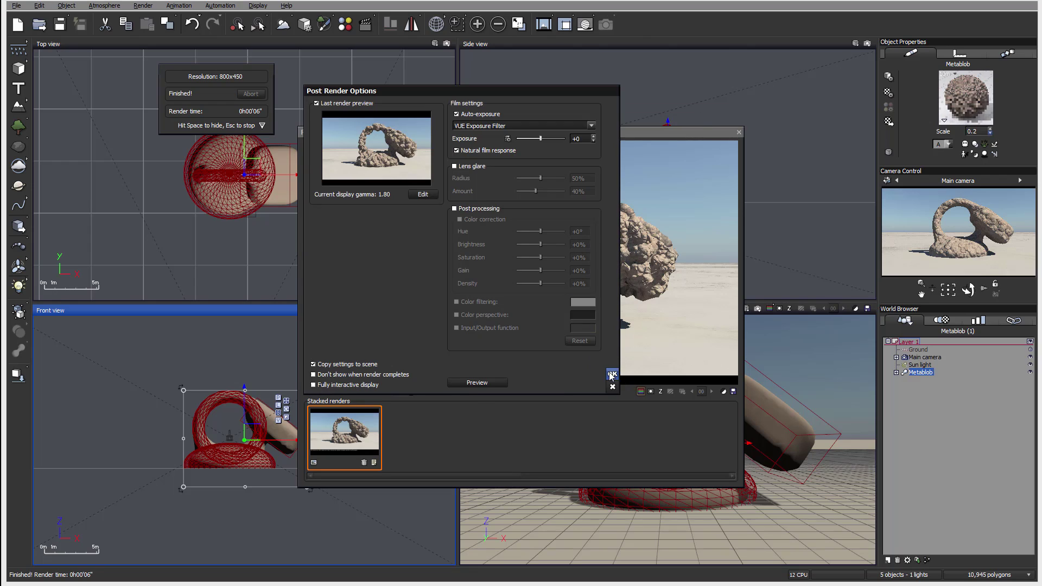
pyautogui.click(612, 375)
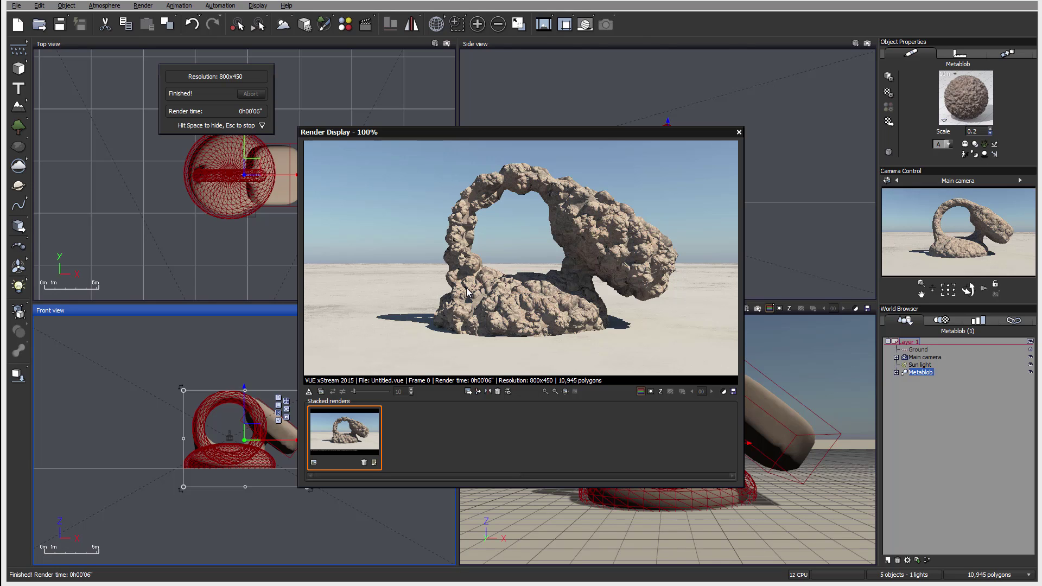
pyautogui.click(739, 132)
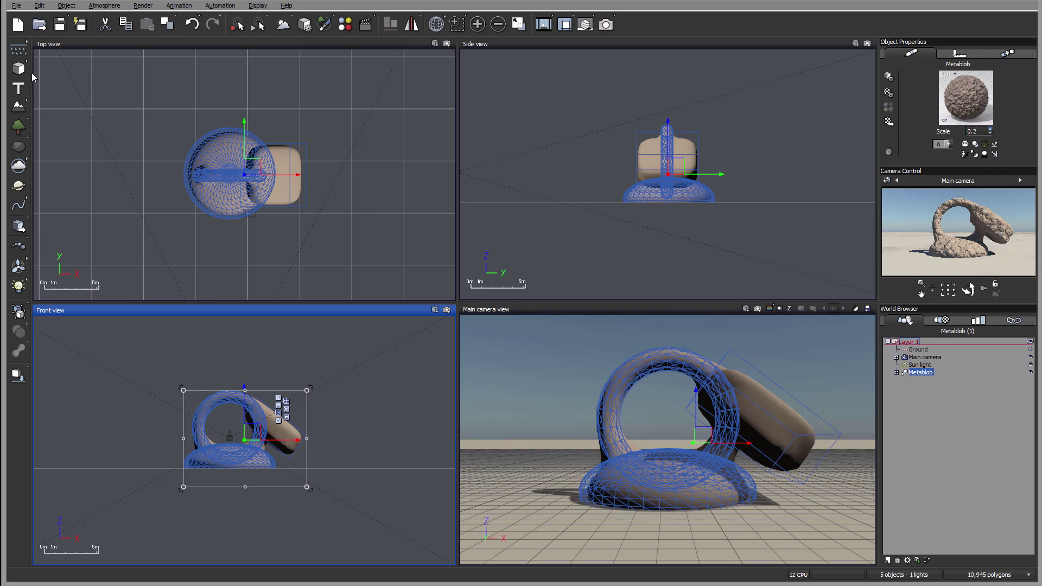
# Marquee-select the metablob in Top view and delete it
pyautogui.click(346, 146)
pyautogui.moveTo(145, 82); pyautogui.dragTo(359, 237)
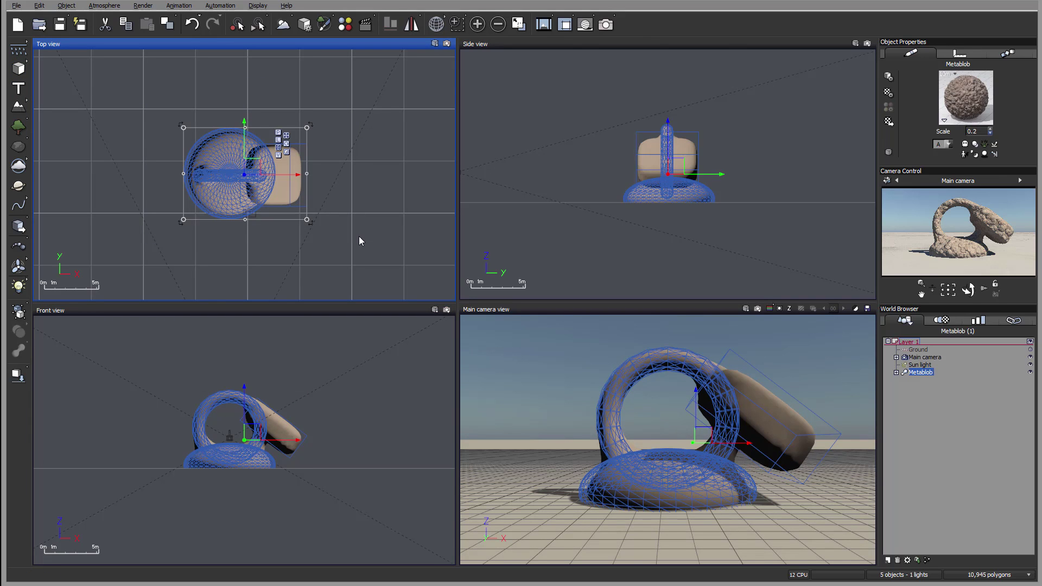
pyautogui.press('Delete')
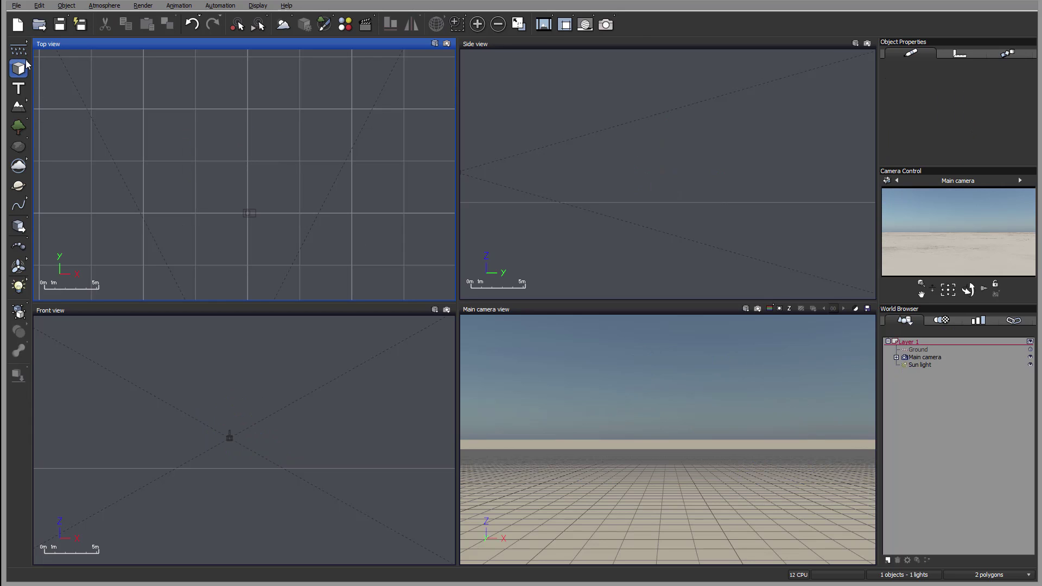
# Add a plane, lower it along its vertical axis, then delete it again
pyautogui.moveTo(27, 64); pyautogui.dragTo(149, 76)
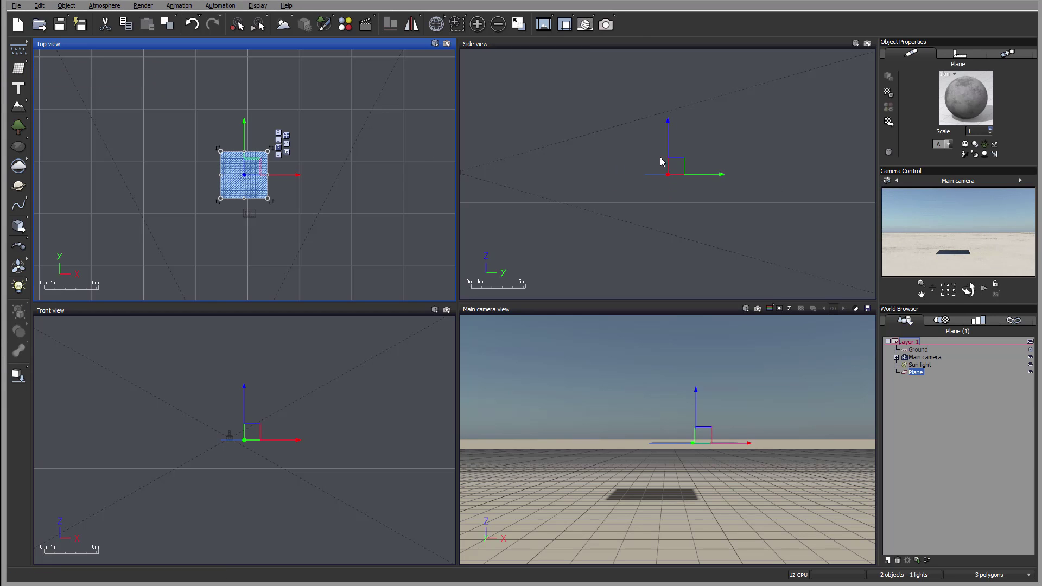
pyautogui.moveTo(671, 133); pyautogui.dragTo(671, 150)
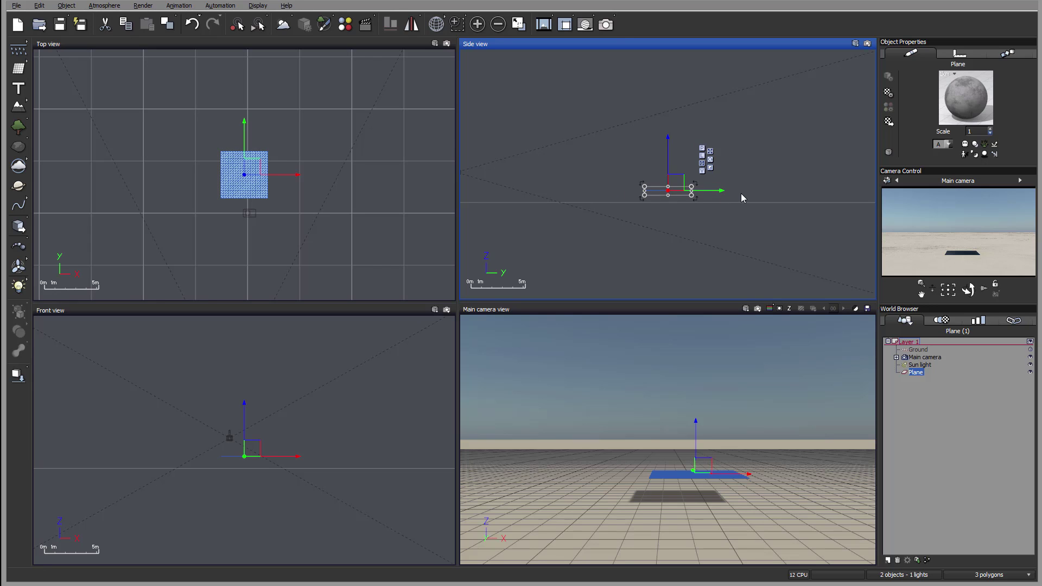
pyautogui.press('Delete')
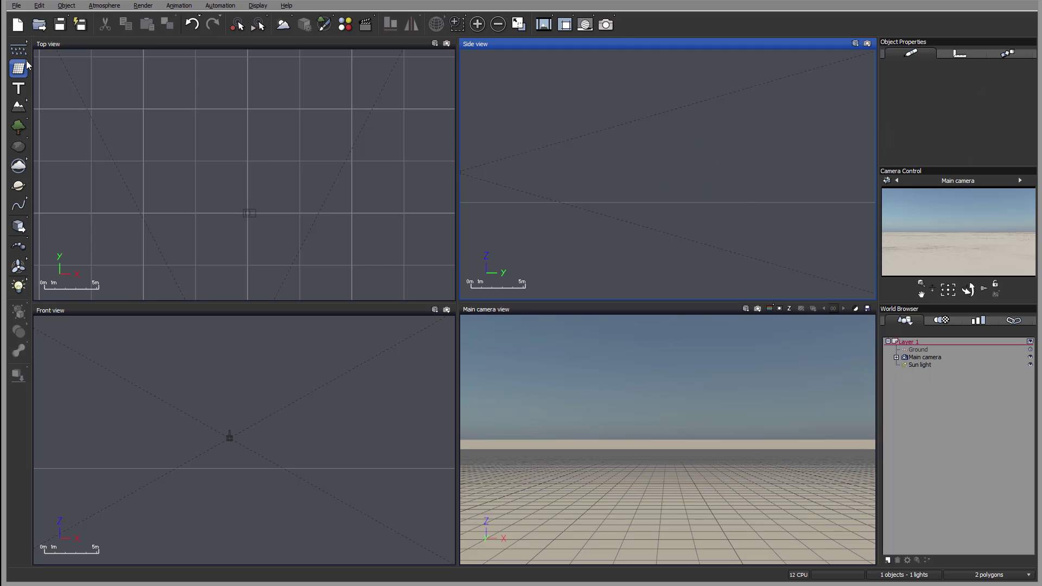
# Add an alpha plane from the primitives flyout to open its options
pyautogui.moveTo(26, 61); pyautogui.dragTo(167, 77)
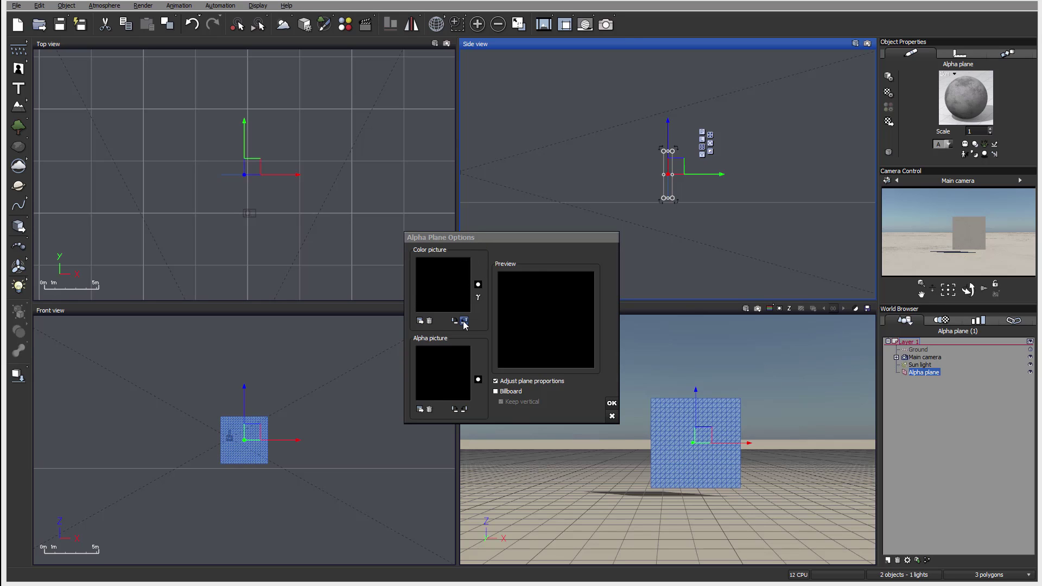
# Load the seventh recent bitmap as a single-image colour picture, keeping the alpha picture black
pyautogui.click(421, 322)
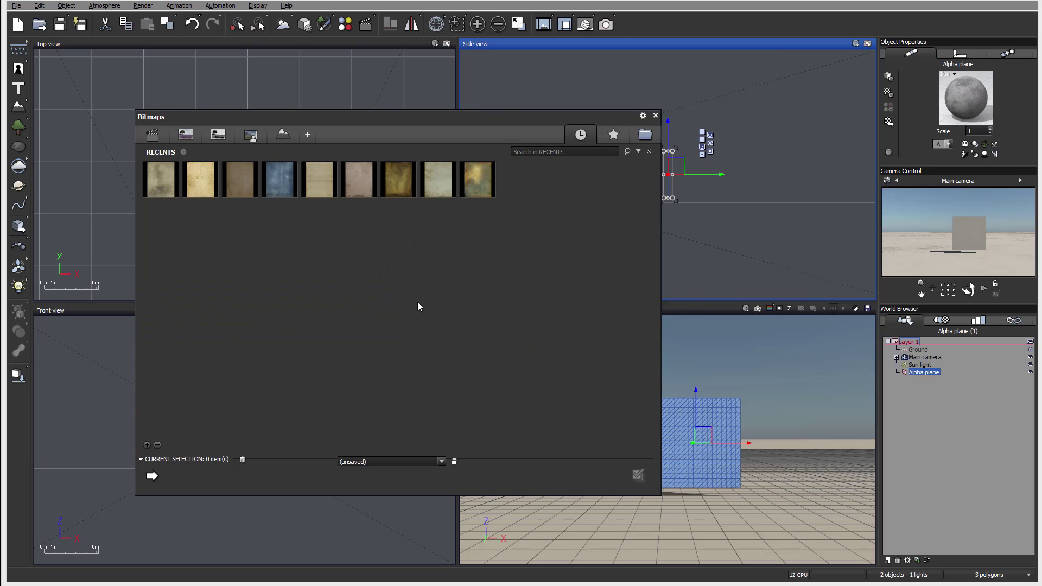
pyautogui.click(393, 192)
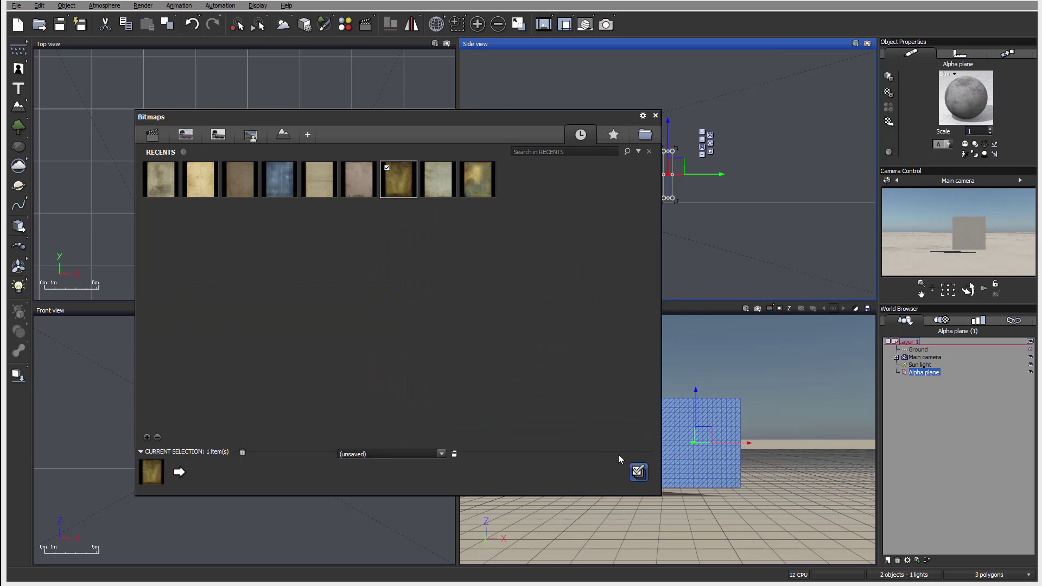
pyautogui.click(638, 472)
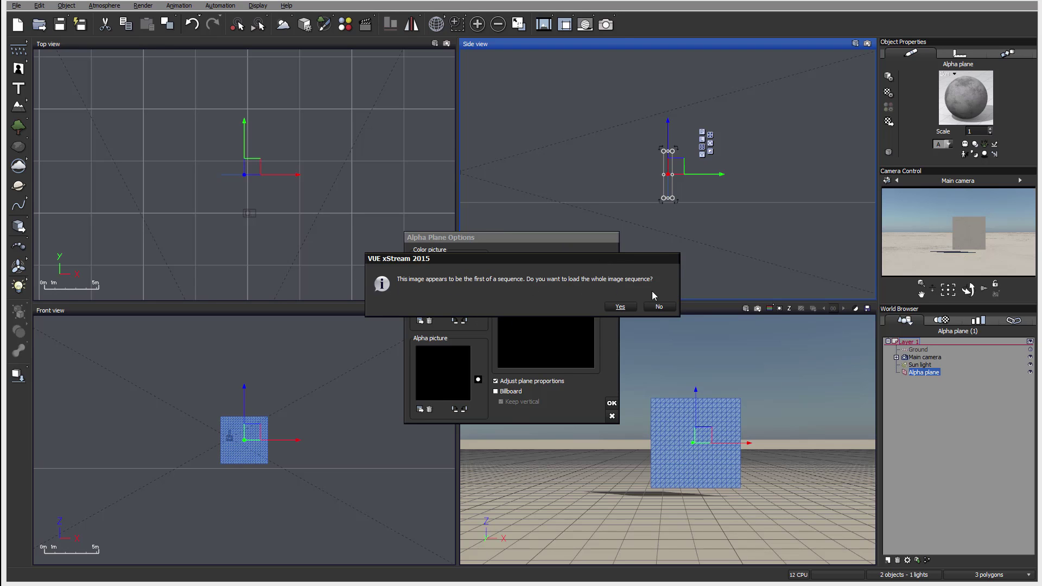
pyautogui.click(659, 306)
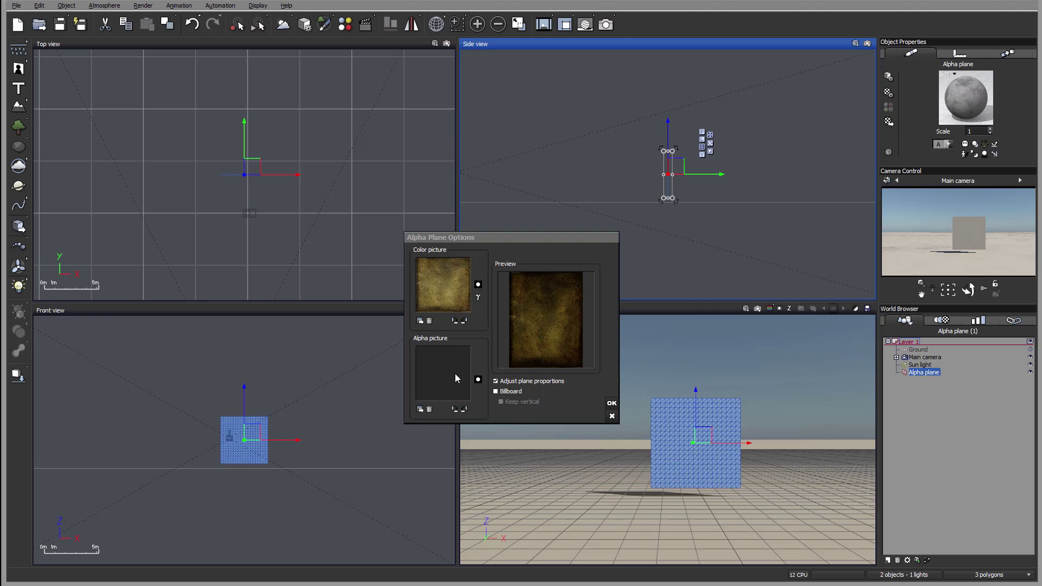
pyautogui.click(477, 380)
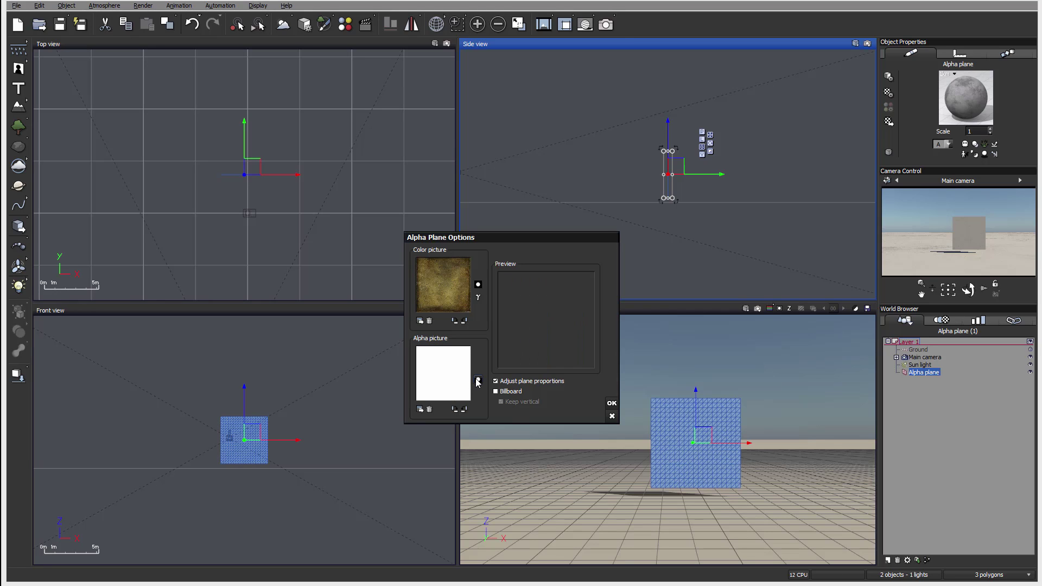
pyautogui.click(478, 380)
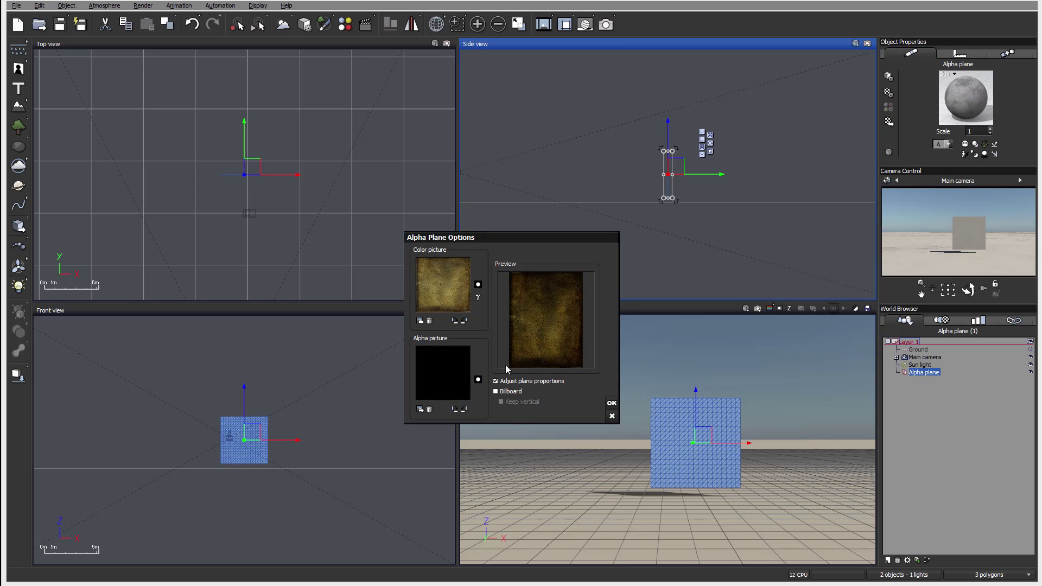
# Make the textured alpha plane a billboard and apply its settings
pyautogui.click(521, 392)
pyautogui.click(612, 403)
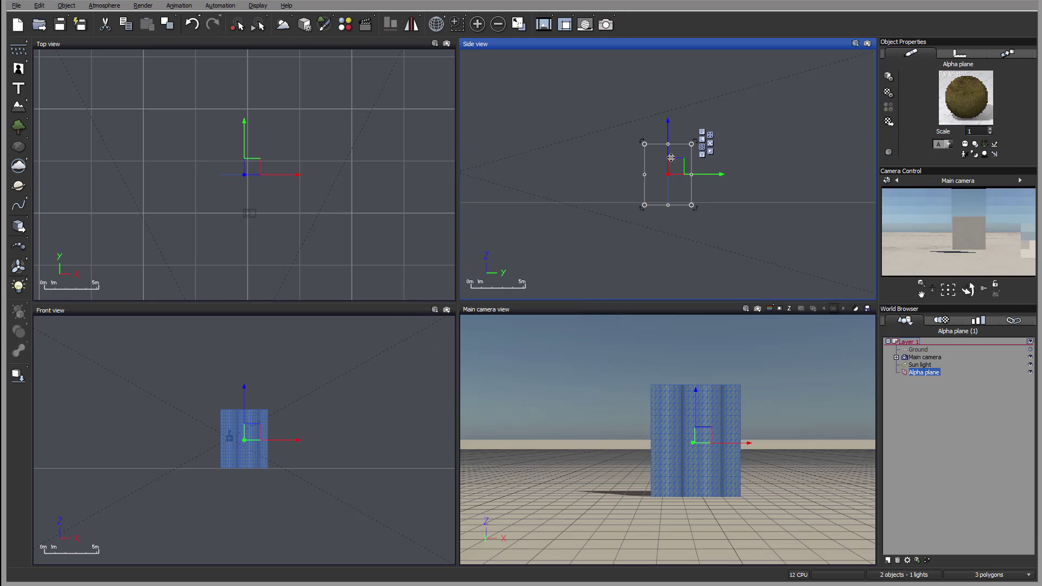
pyautogui.moveTo(346, 170); pyautogui.dragTo(369, 121, button='right')
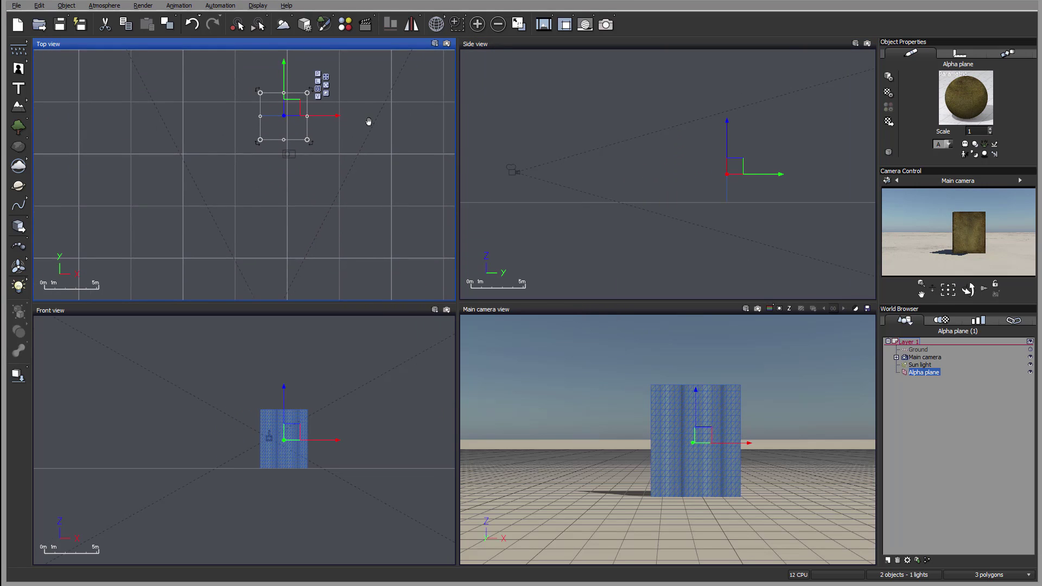
# Move the main camera left and up in Top view and turn it toward the alpha plane
pyautogui.click(925, 357)
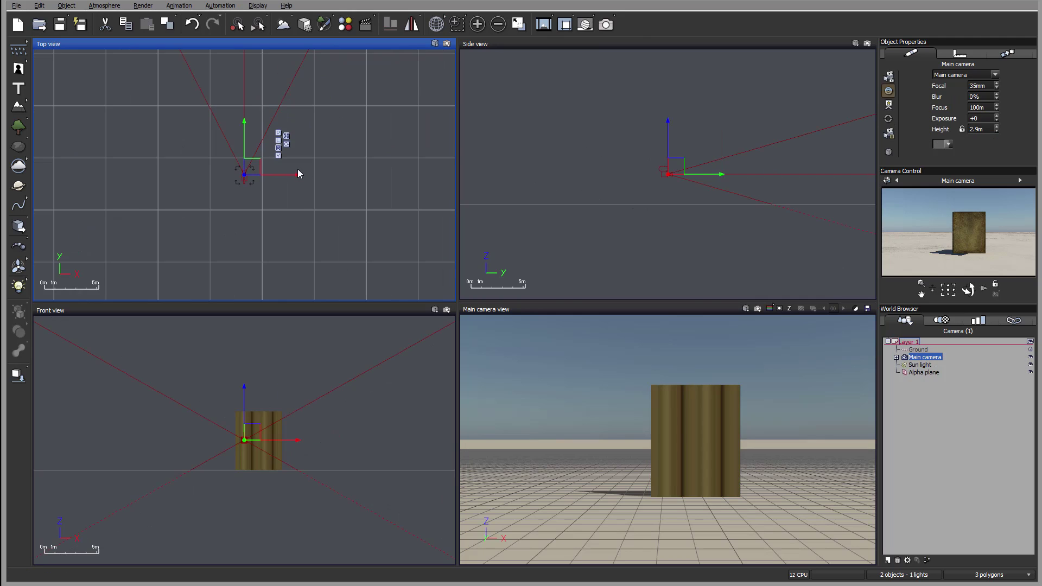
pyautogui.moveTo(259, 169); pyautogui.dragTo(143, 121)
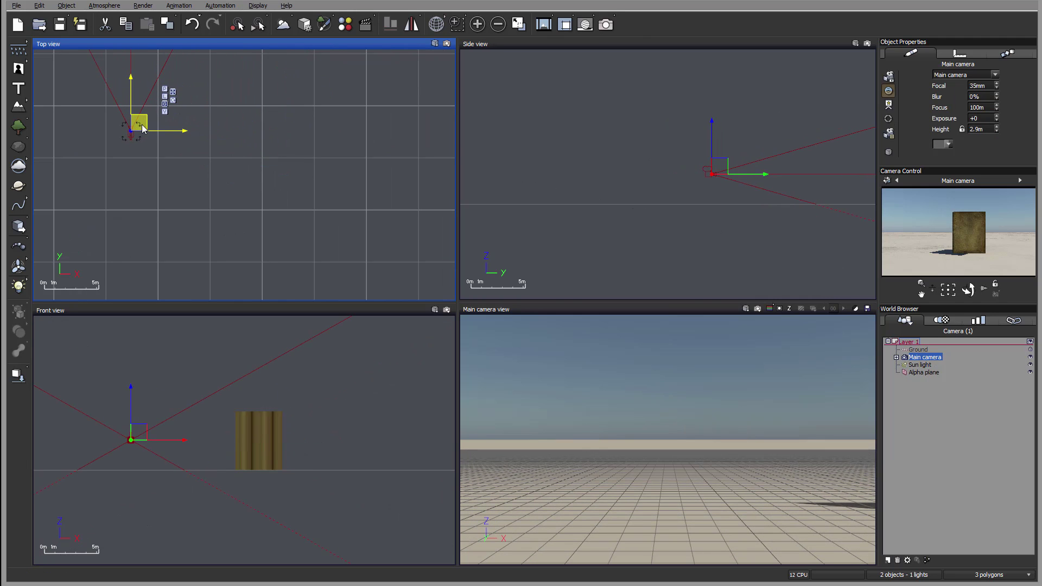
pyautogui.moveTo(969, 290); pyautogui.dragTo(754, 478)
pyautogui.scroll(-6, 532, 131)
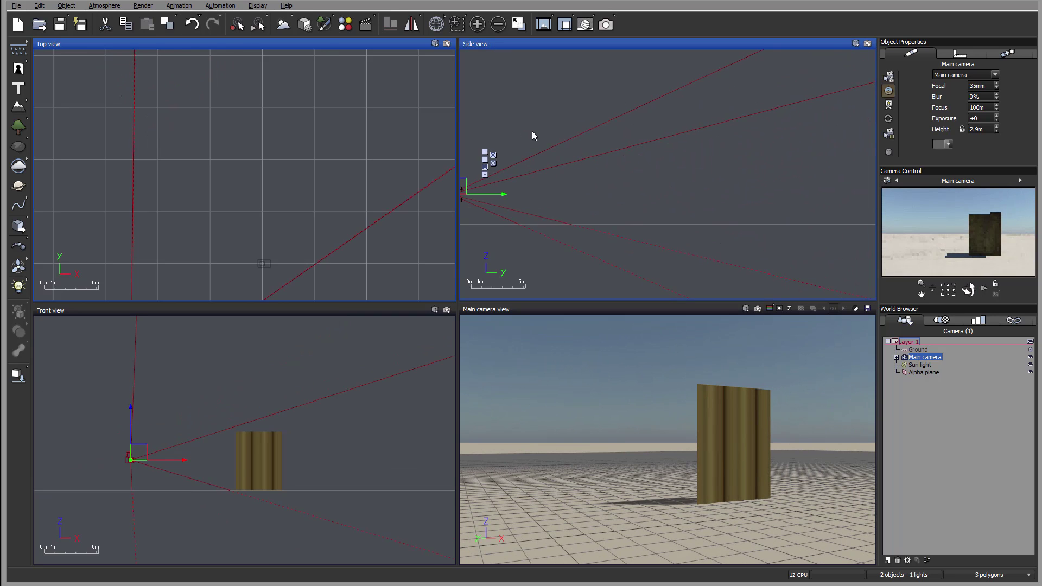
pyautogui.scroll(-5, 305, 142)
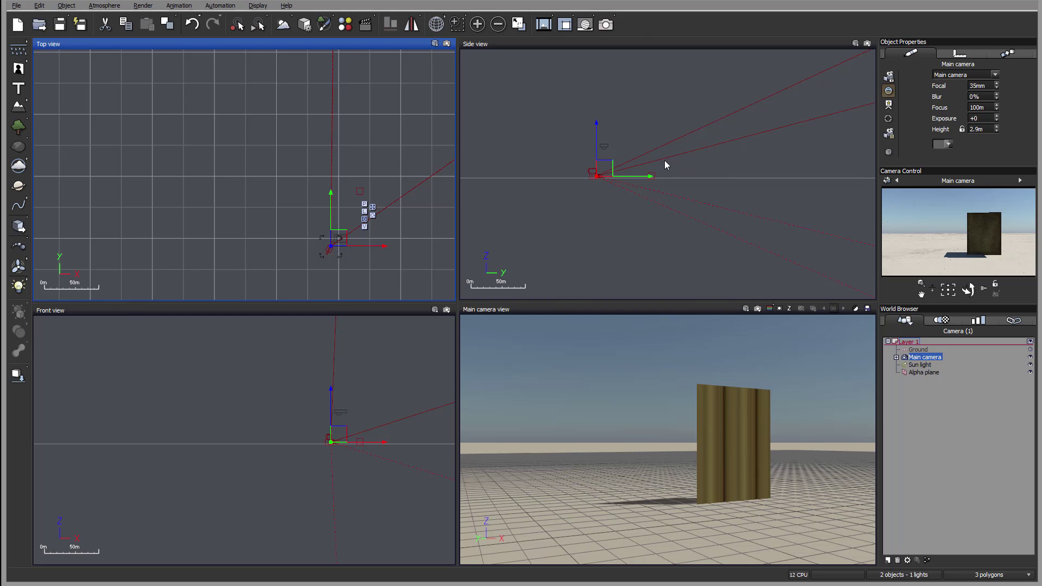
pyautogui.scroll(5, 731, 151)
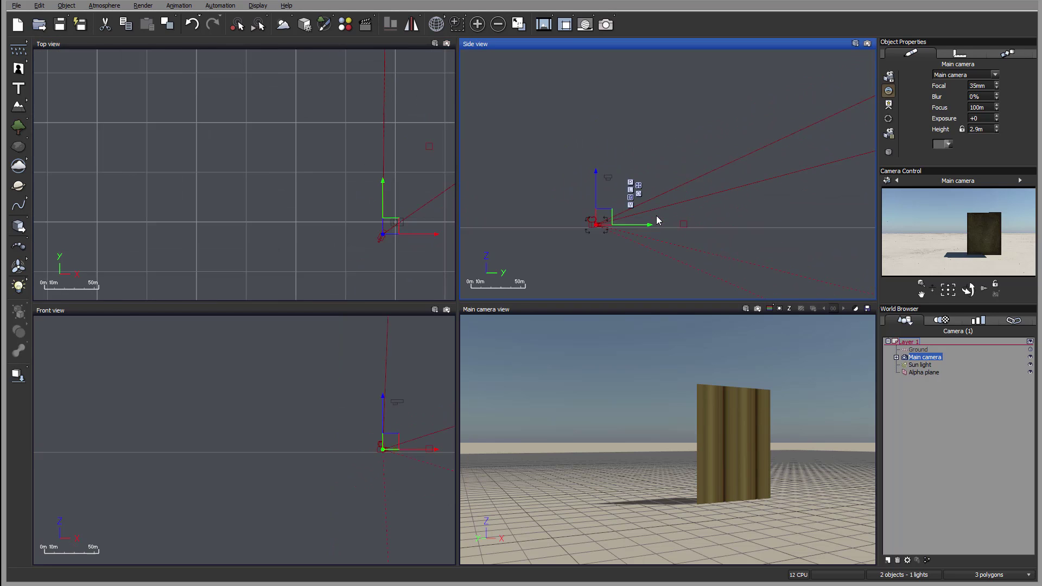
pyautogui.moveTo(726, 187); pyautogui.dragTo(799, 152, button='right')
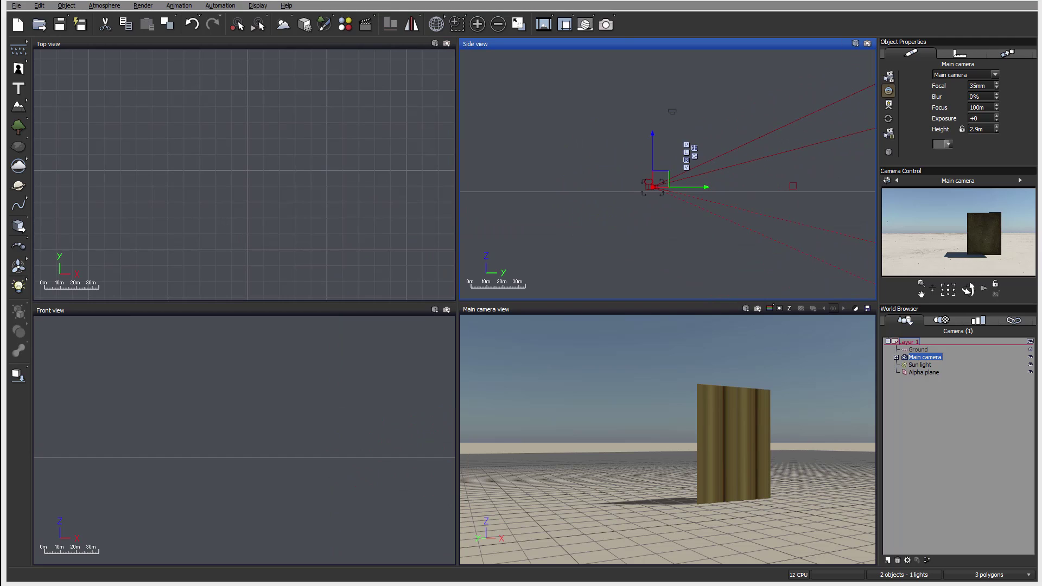
# Add a pictureless second alpha plane and two cones, moving Cone2 up-left beside Cone
pyautogui.click(18, 67)
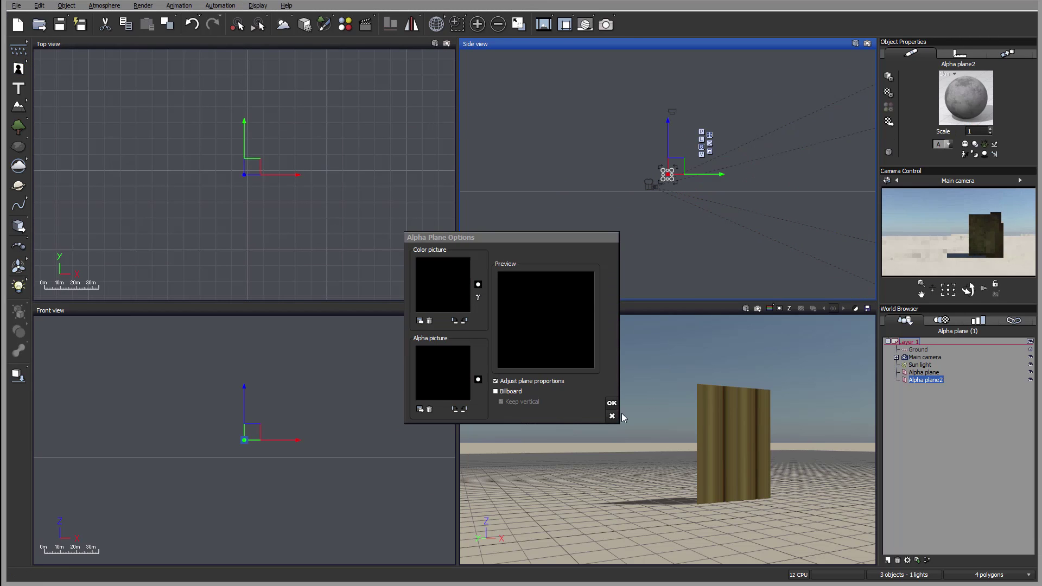
pyautogui.click(612, 415)
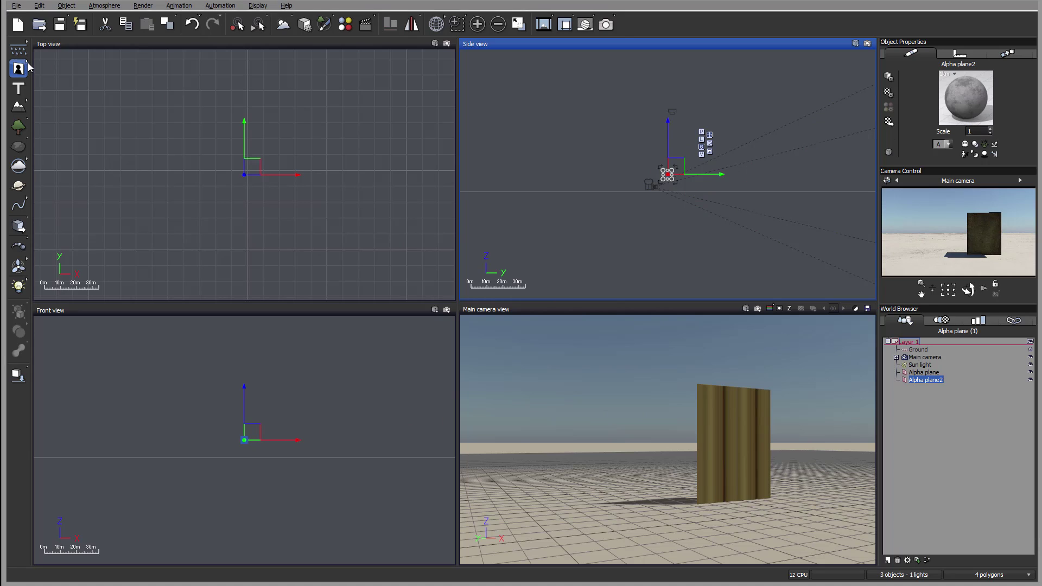
pyautogui.moveTo(29, 66); pyautogui.dragTo(114, 80)
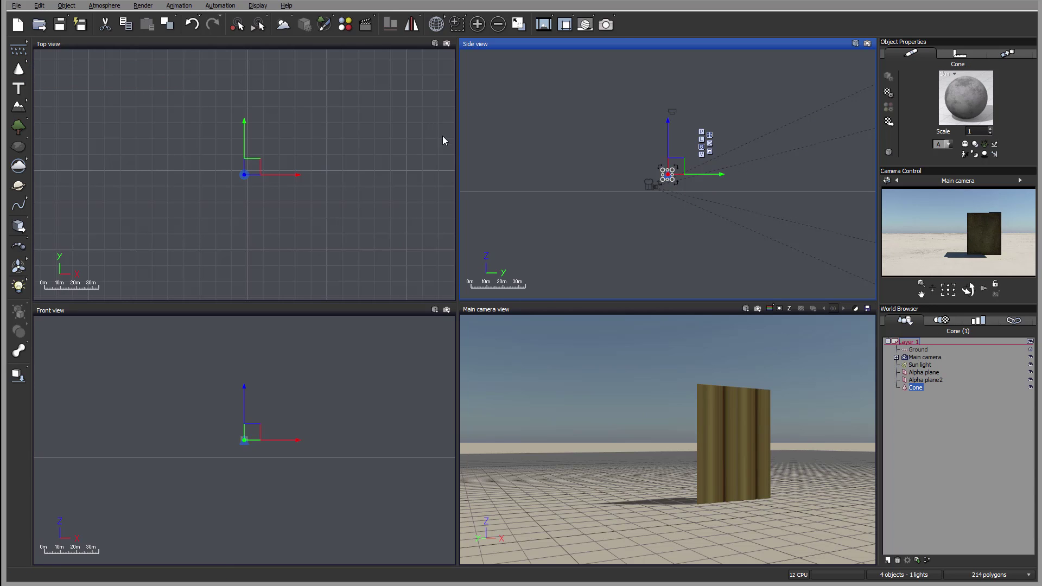
pyautogui.scroll(5, 256, 163)
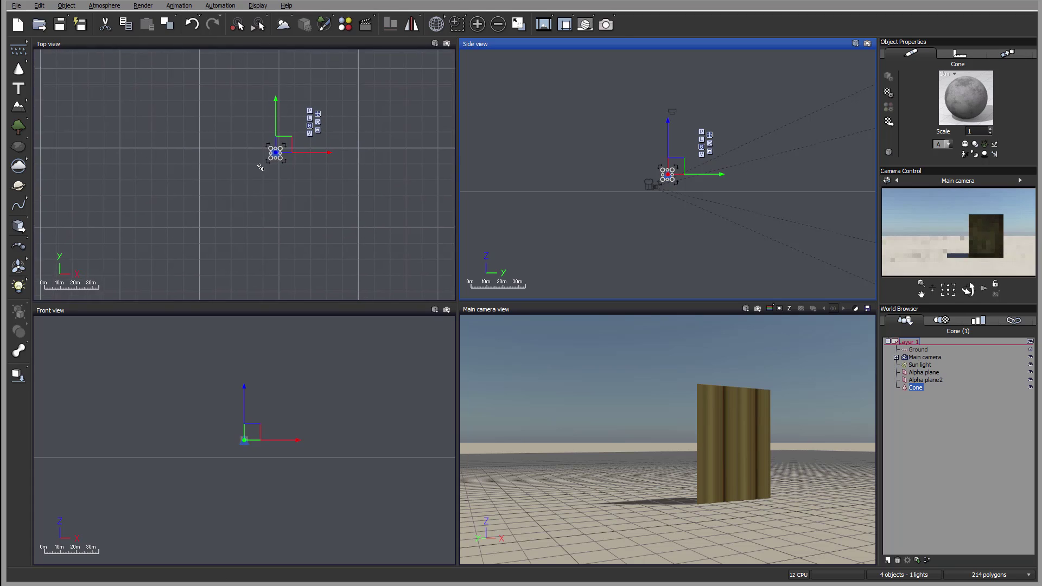
pyautogui.click(18, 70)
pyautogui.moveTo(251, 163)
pyautogui.mouseDown()
pyautogui.moveTo(244, 124)
pyautogui.moveTo(248, 152)
pyautogui.mouseUp()
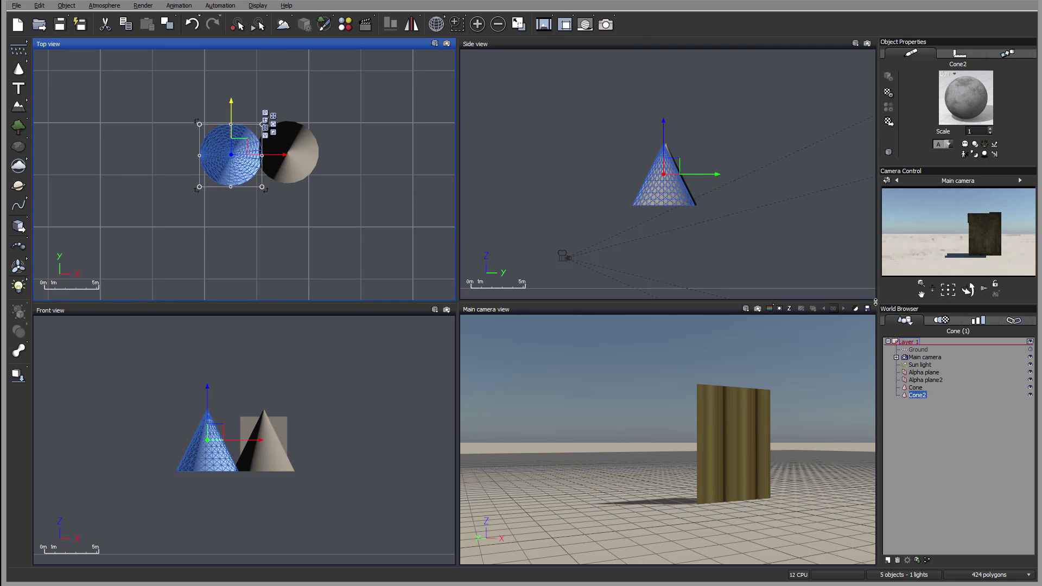